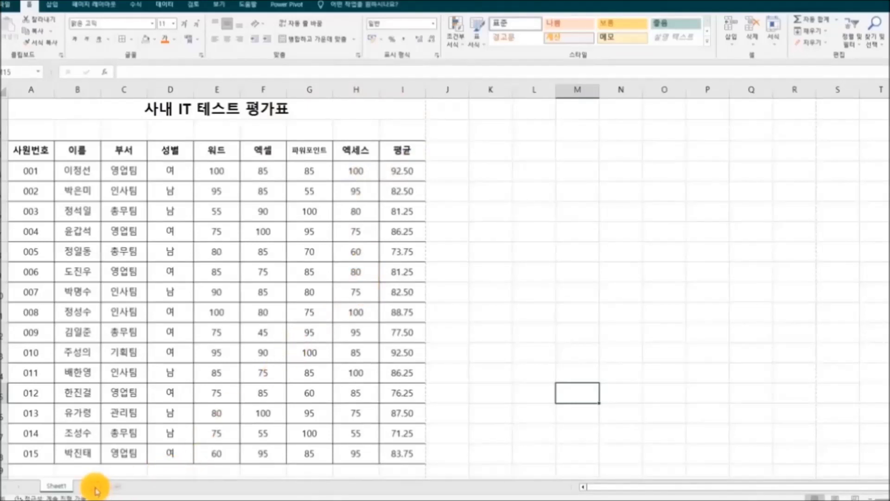
- On a new sheet, enter the titles 담당, 과장, 부장 and 대표 across C4:F4 and center them
left_click(95, 488)
left_click(122, 146)
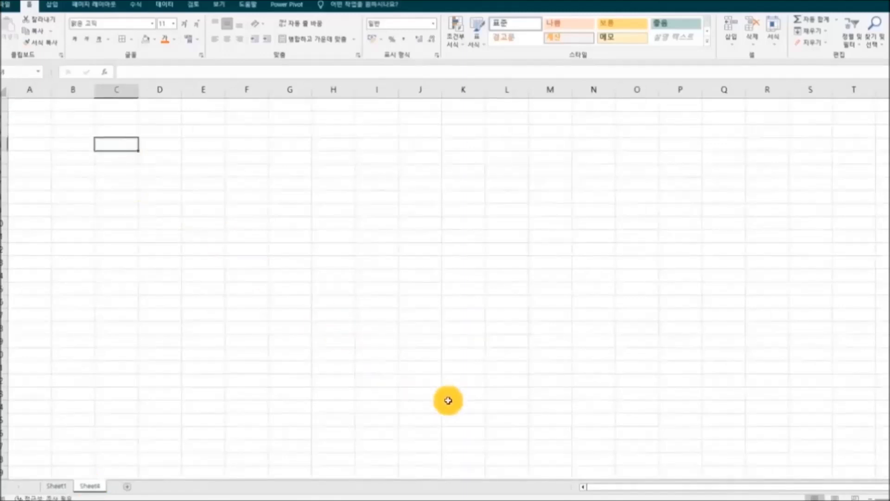
type("딤ㄷ")
key("Tab")
type("과장")
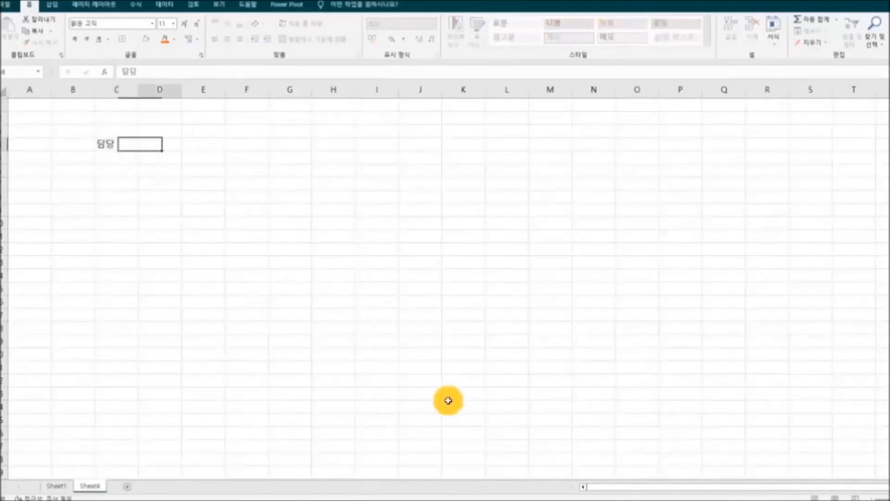
key("Tab")
type("부장")
key("Tab")
type("대표")
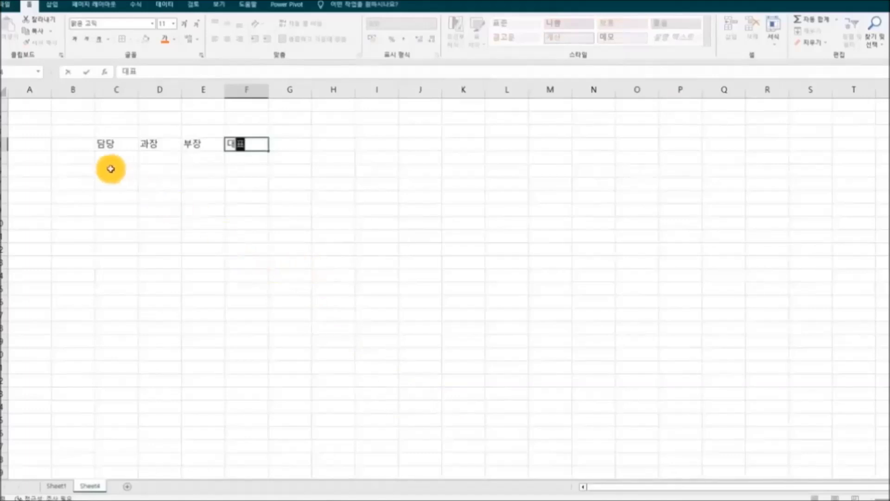
left_click_drag(107, 143, 233, 143)
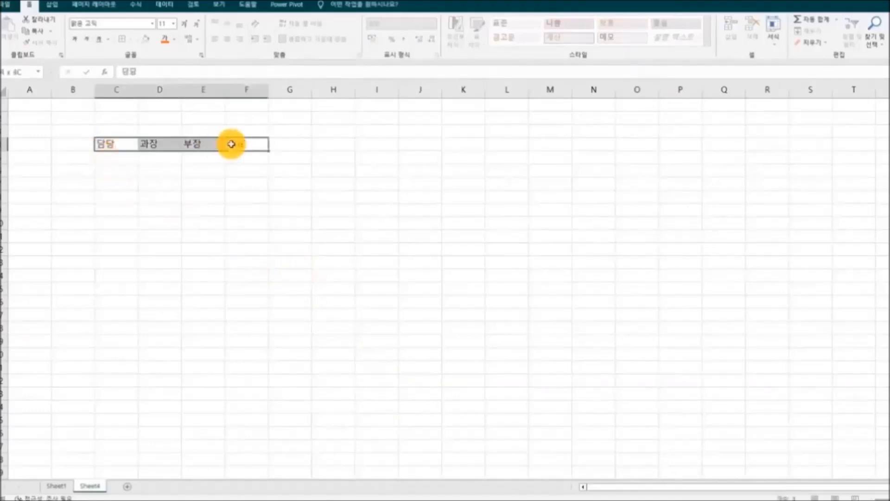
left_click(228, 40)
- Merge and center B4:B7 and enter 결재 in the merged cell
left_click_drag(75, 143, 79, 185)
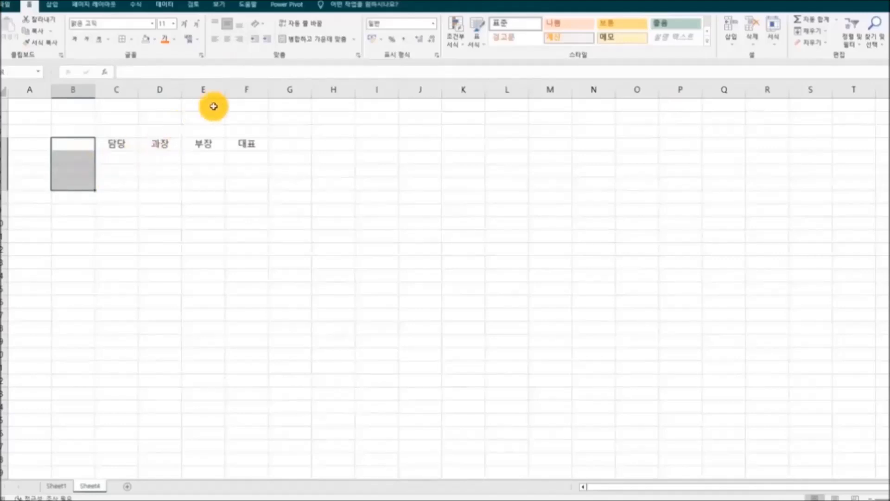
left_click(307, 39)
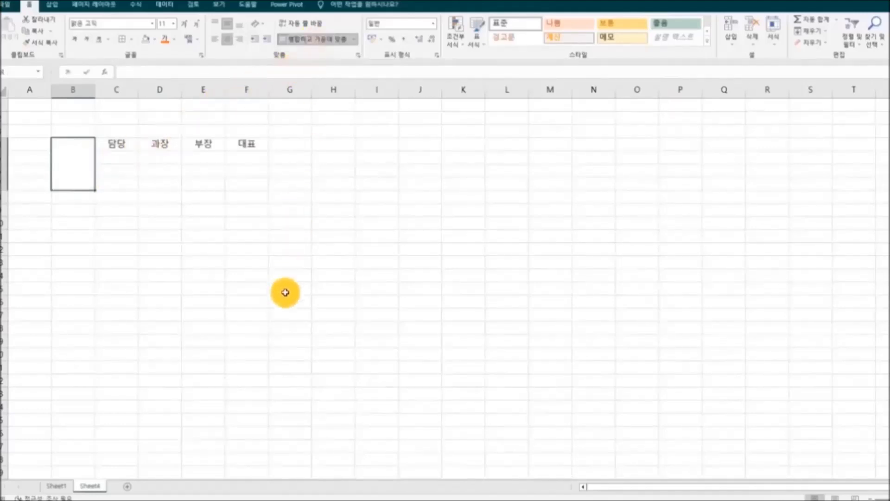
type("겨")
left_click(158, 170)
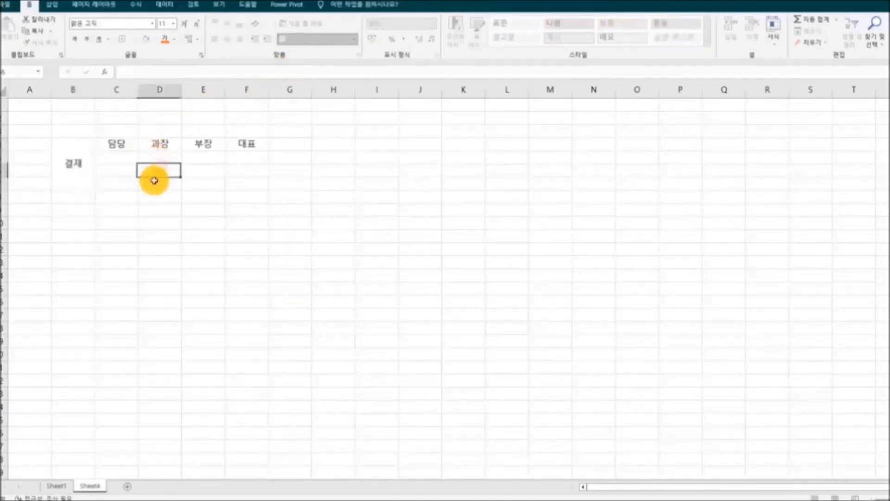
- Set the text orientation of the merged 결재 cell to vertical
left_click(77, 172)
right_click(78, 176)
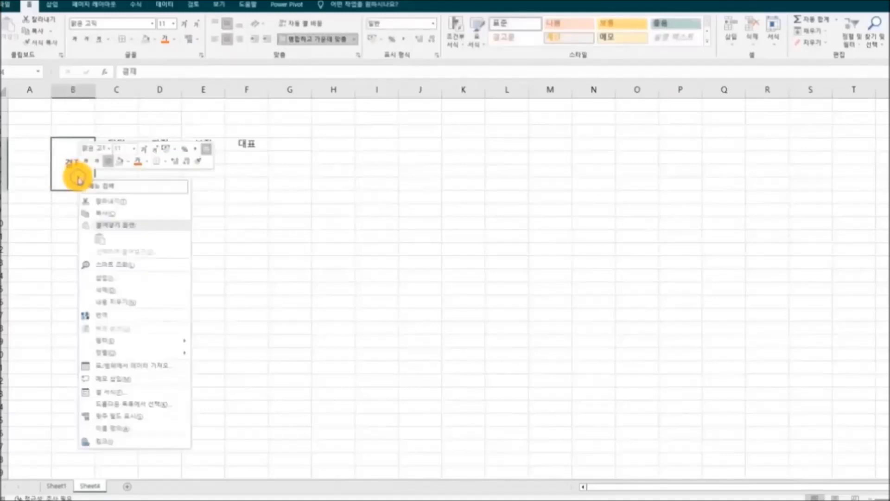
left_click(154, 391)
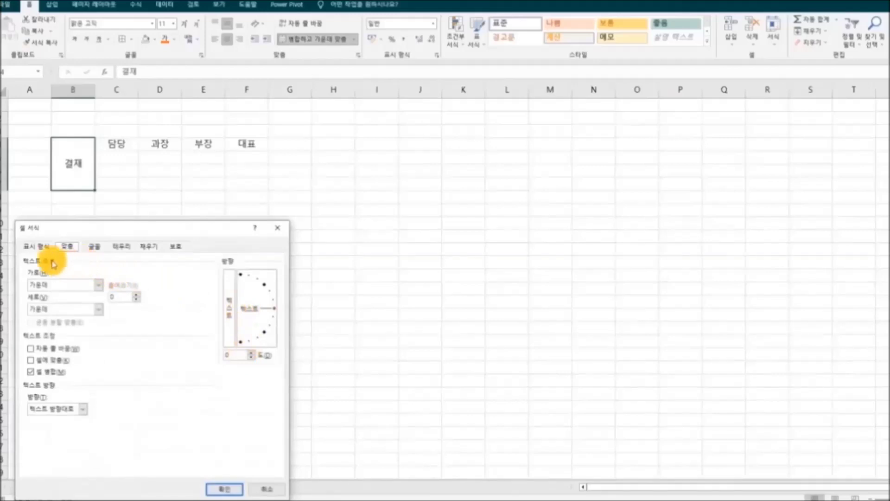
left_click(229, 315)
left_click(227, 487)
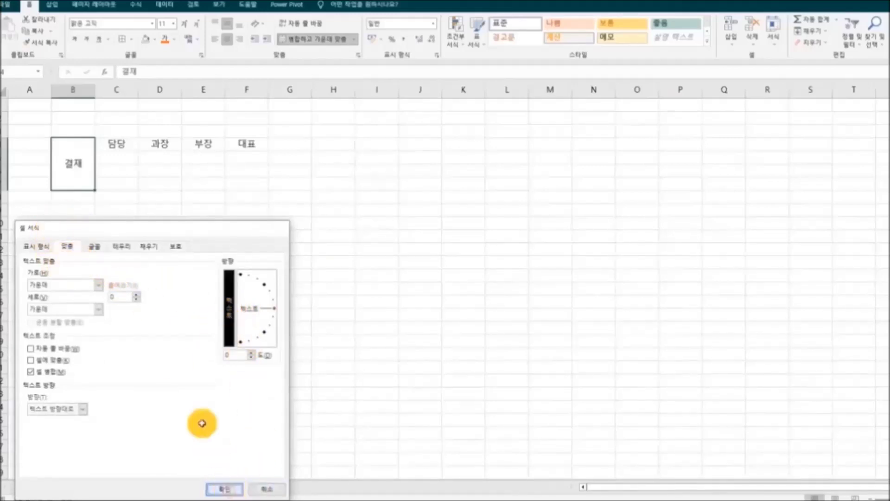
- Add spacing between the two characters of 결재 and narrow column B
double_click(70, 160)
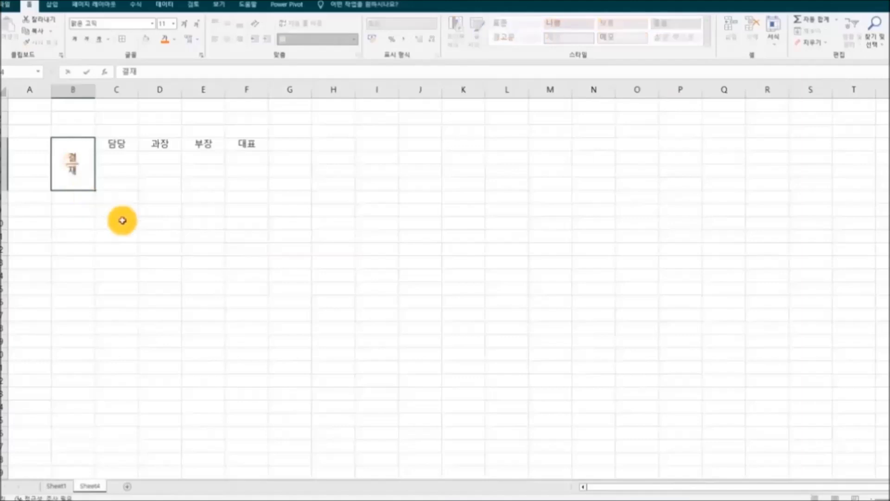
left_click(194, 251)
left_click_drag(94, 93, 84, 92)
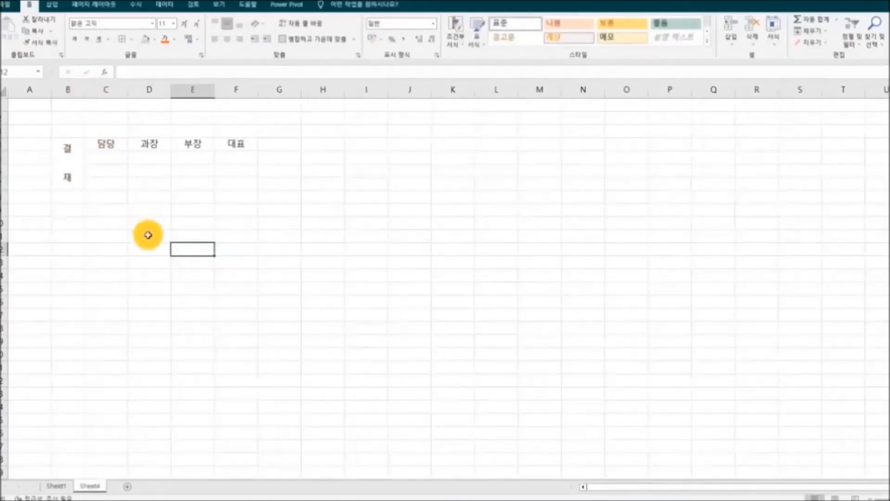
- Apply all borders to the approval box B4:F7
left_click_drag(72, 165, 222, 163)
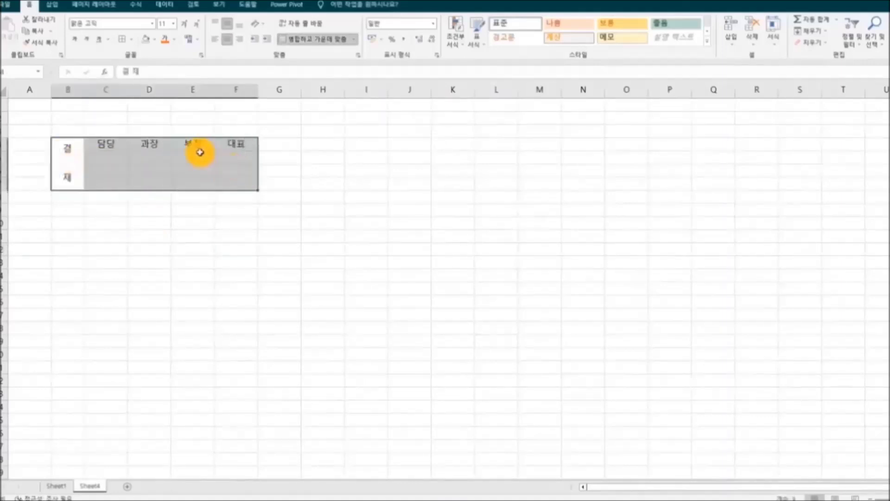
left_click(122, 39)
- Merge C5:C7, fill the merged signature cell across to column F, and make title row 4 taller
left_click_drag(108, 170, 110, 183)
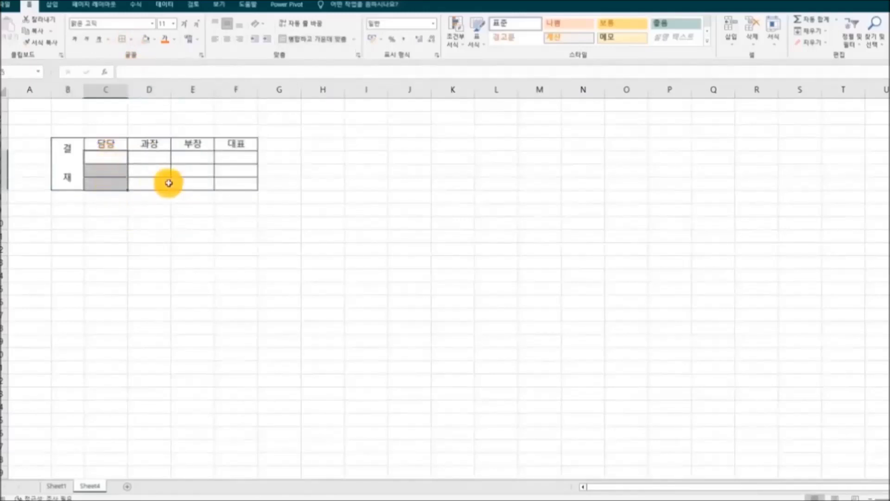
left_click(315, 45)
left_click_drag(127, 190, 241, 189)
left_click(243, 242)
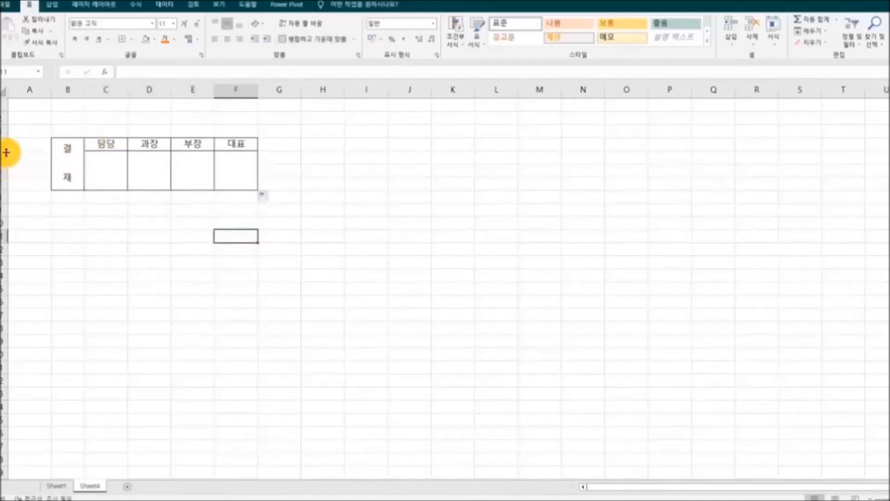
left_click_drag(4, 151, 6, 160)
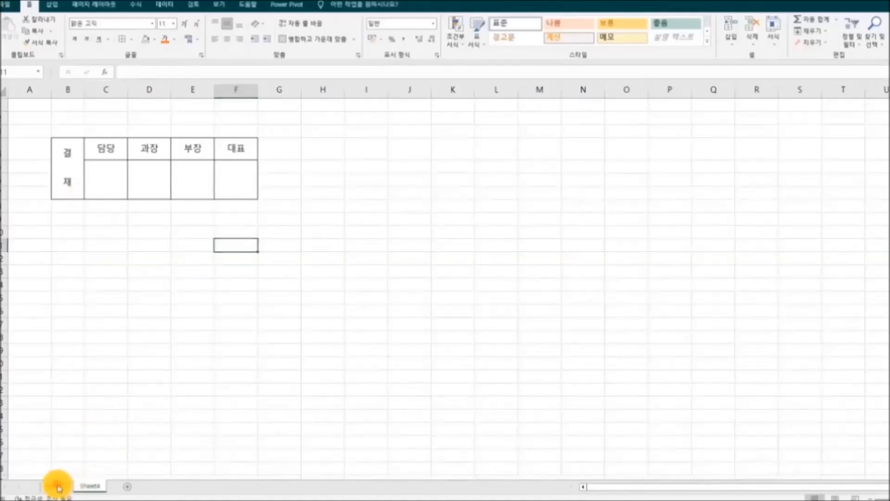
- On Sheet1, insert a blank row at row 2 below the title and increase the height of row 3
left_click(58, 487)
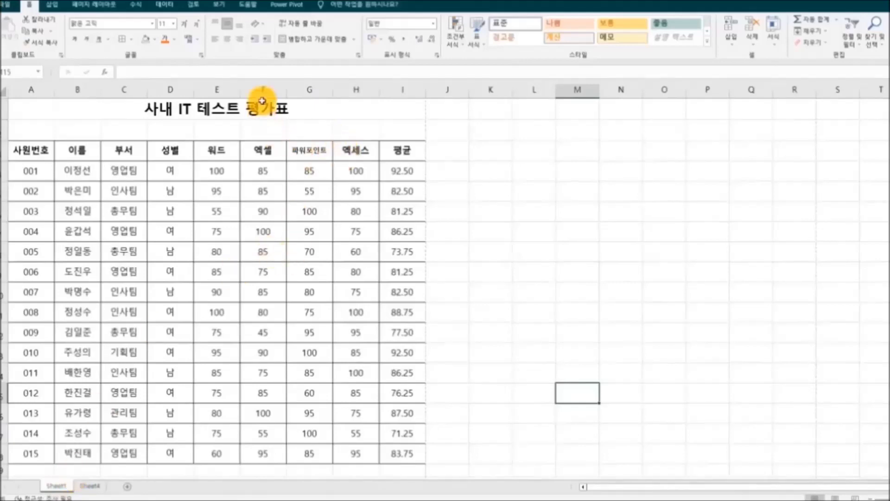
left_click(2, 171)
left_click(3, 131)
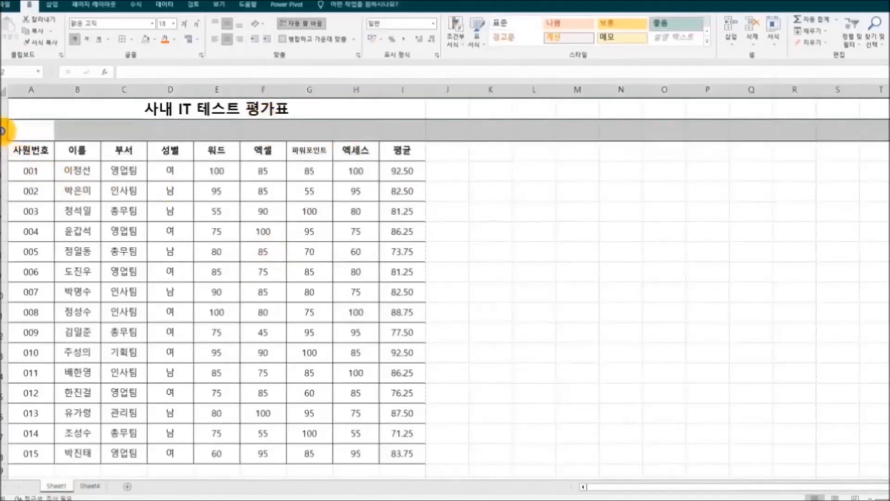
right_click(3, 131)
left_click(21, 225)
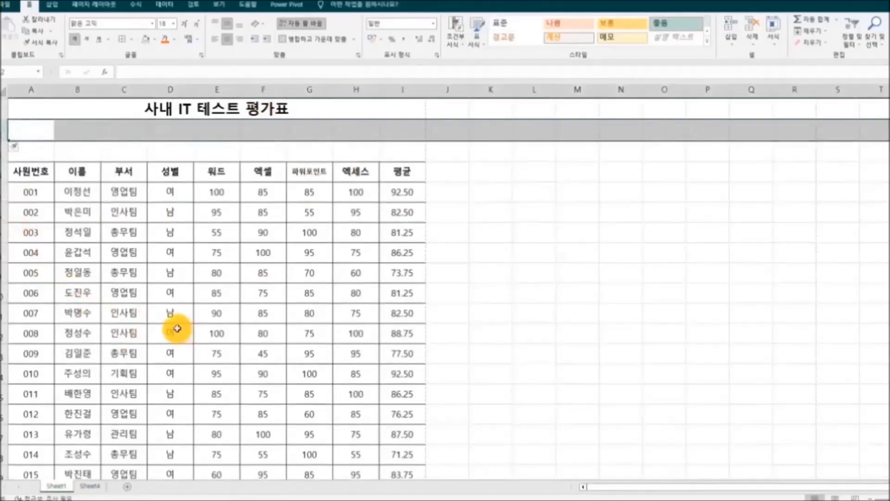
left_click_drag(2, 161, 8, 201)
left_click(477, 325)
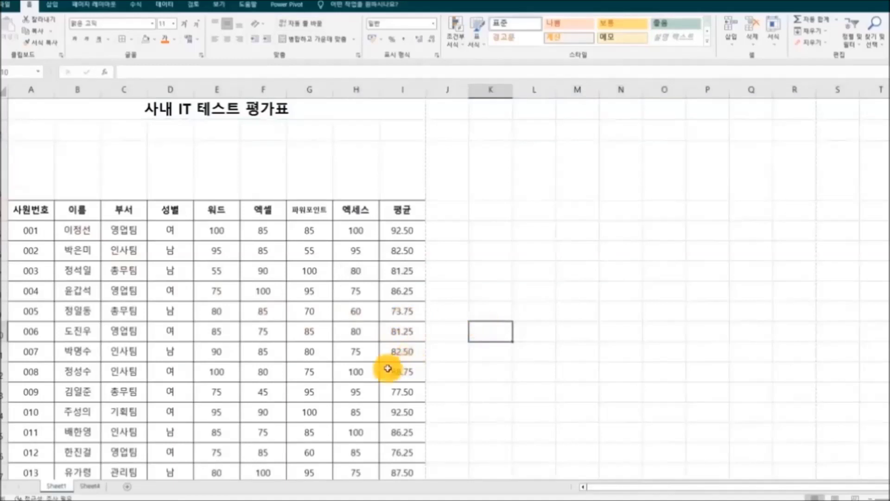
- Copy the finished approval box B4:F7 from the other sheet
left_click(101, 487)
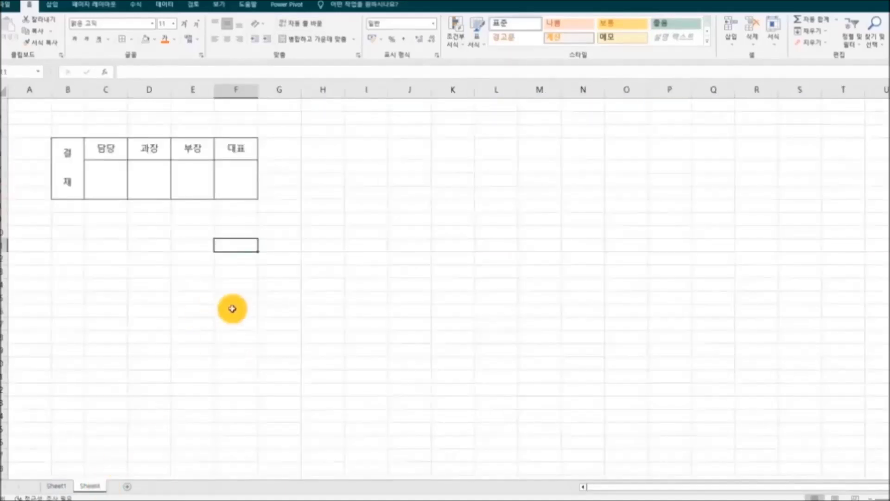
left_click_drag(70, 169, 229, 176)
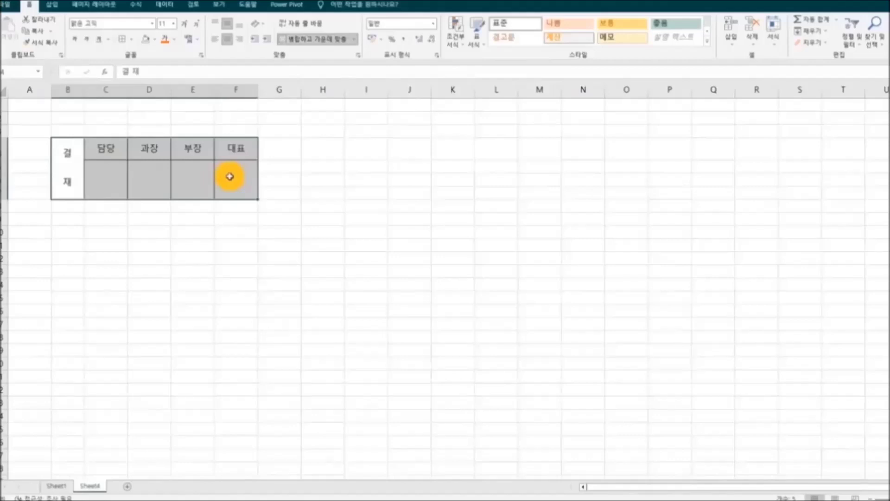
right_click(230, 176)
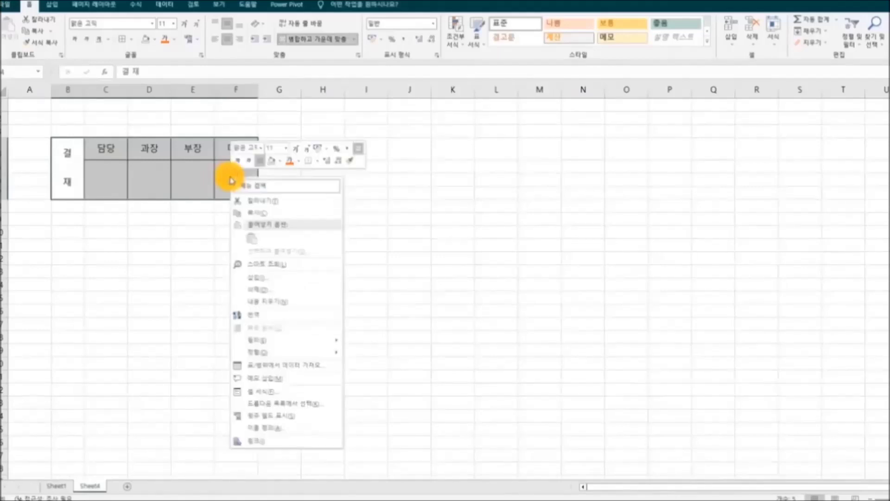
left_click(277, 213)
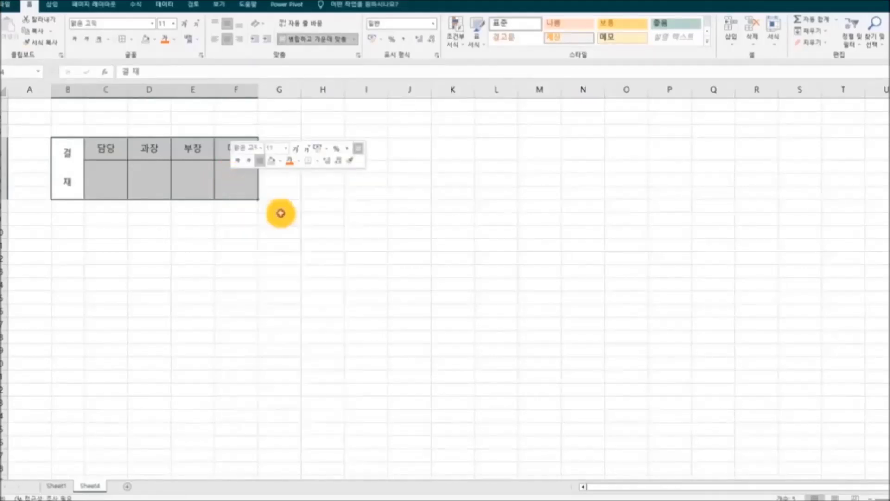
- Paste the approval box as a picture at F3 on Sheet1 and align its right edge with the 평균 column above the table
left_click(62, 484)
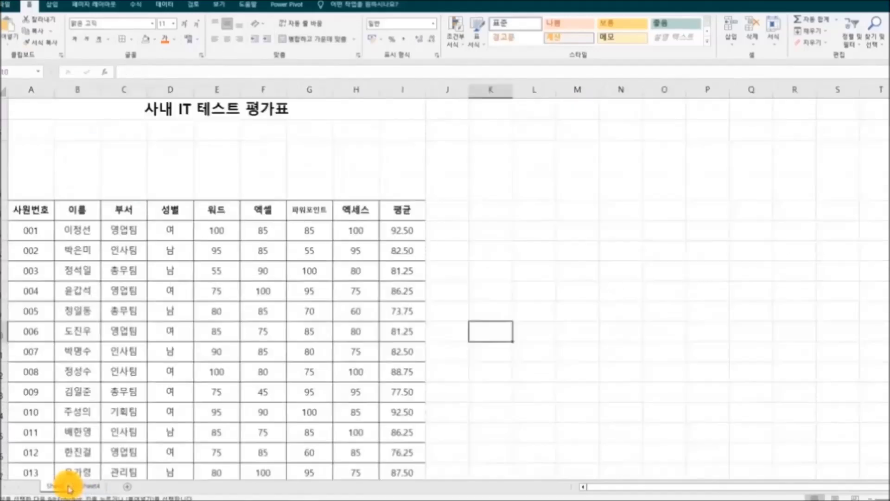
left_click(265, 173)
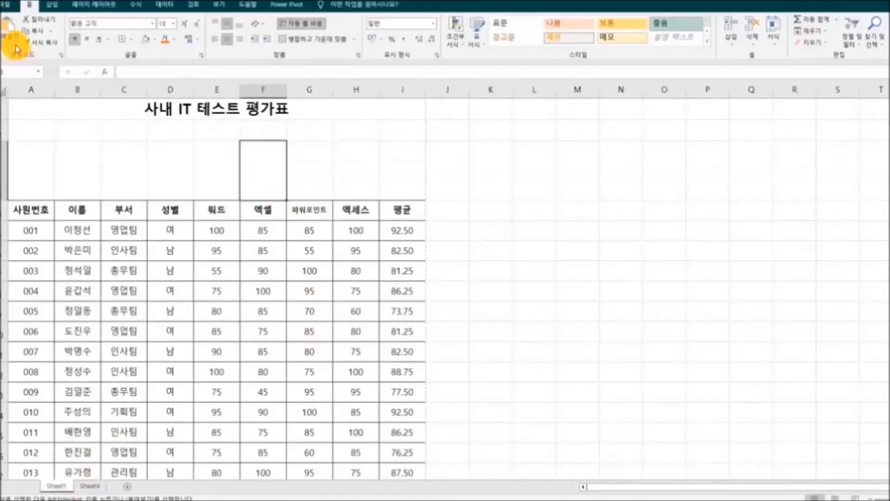
left_click(17, 48)
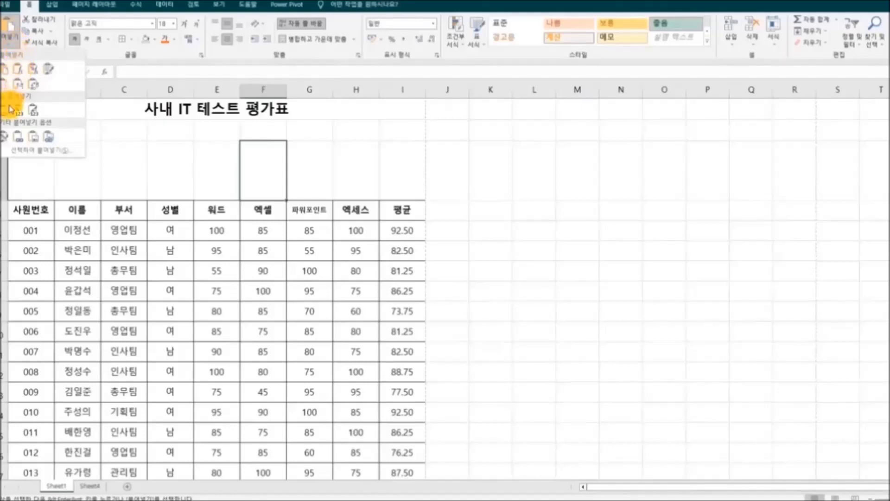
left_click(33, 139)
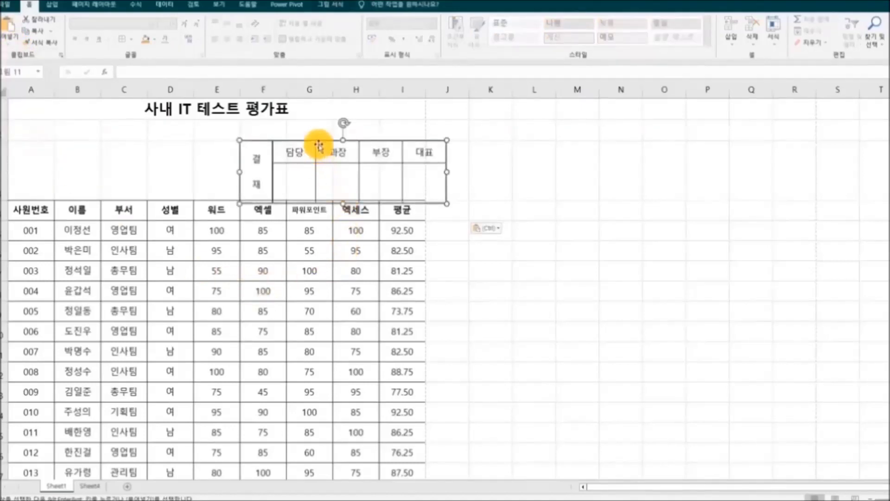
left_click_drag(317, 138, 298, 130)
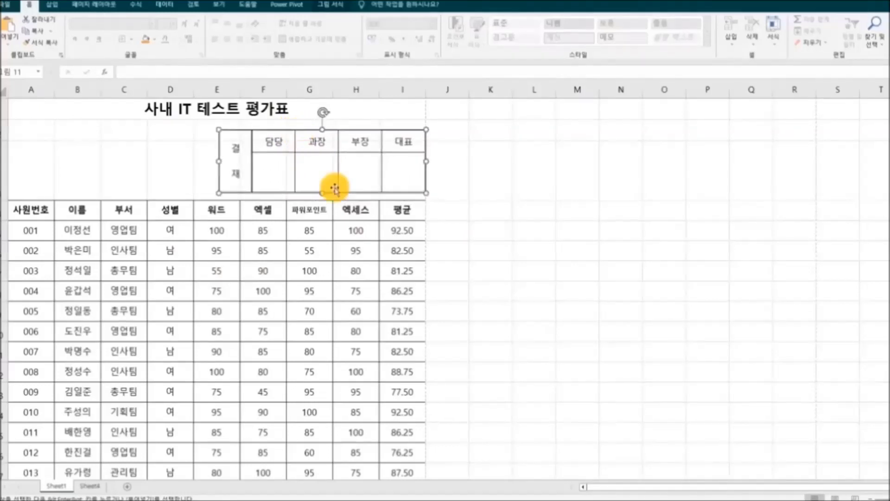
left_click(488, 311)
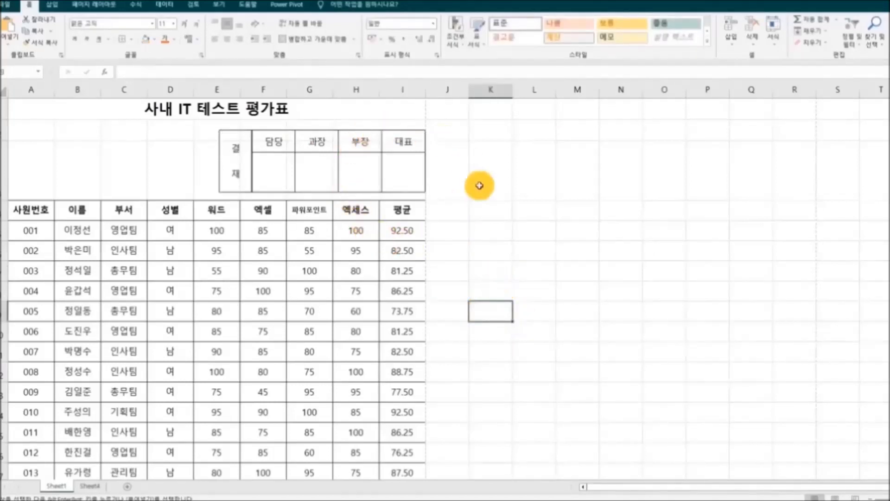
- Hide the gridlines on Sheet1 and open the print preview
left_click(226, 6)
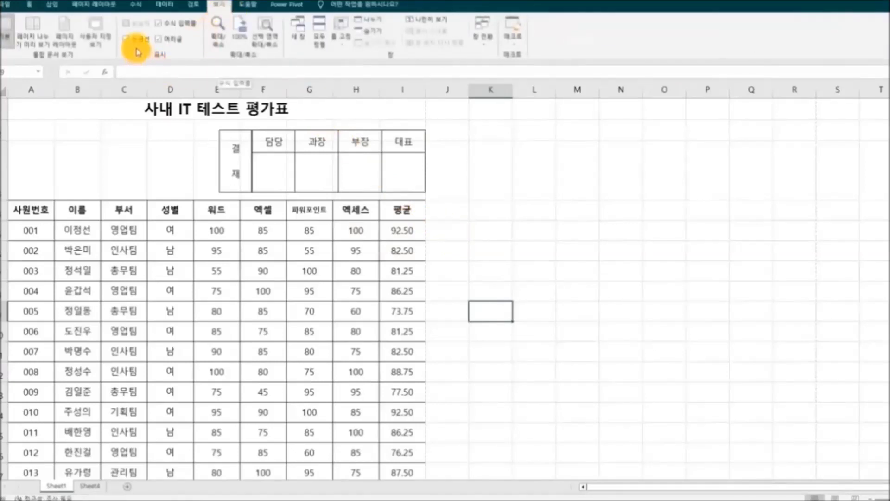
left_click(134, 41)
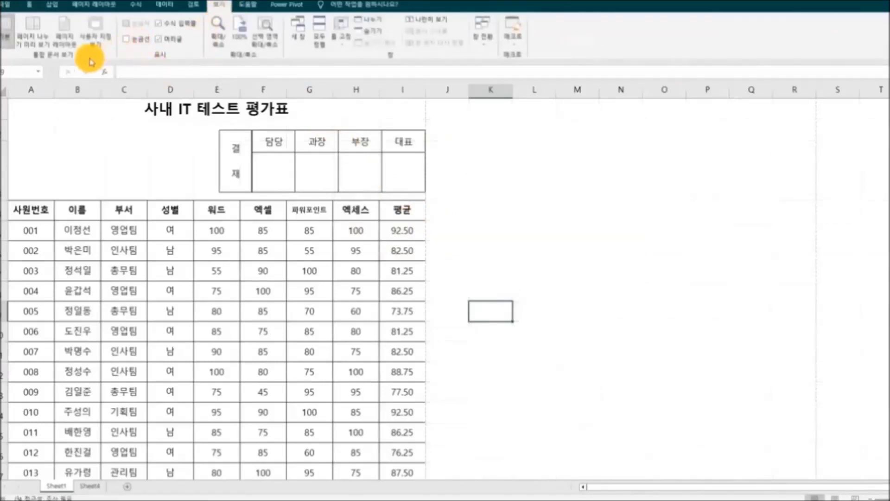
left_click(29, 5)
left_click(543, 285)
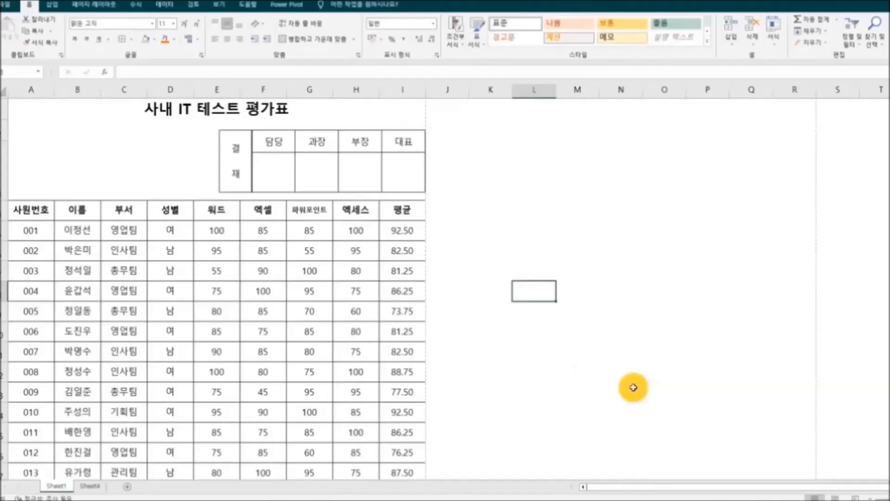
key("ctrl+p")
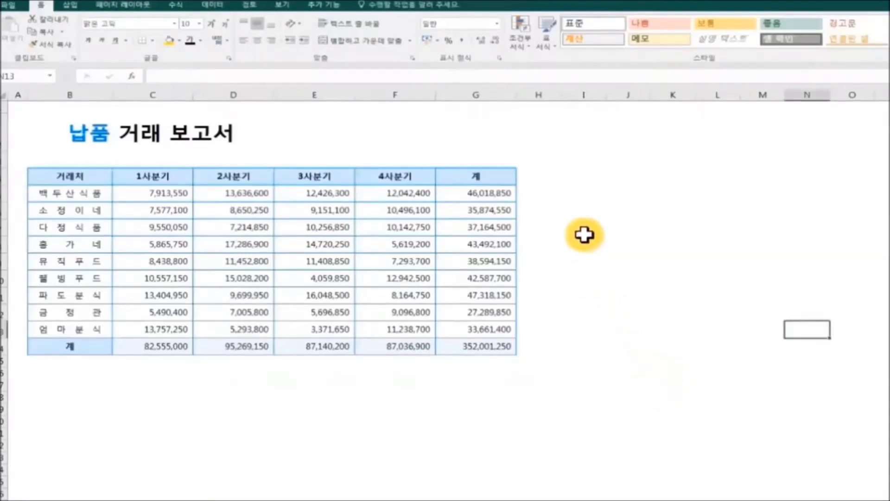
left_click_drag(552, 179, 757, 367)
left_click(706, 407)
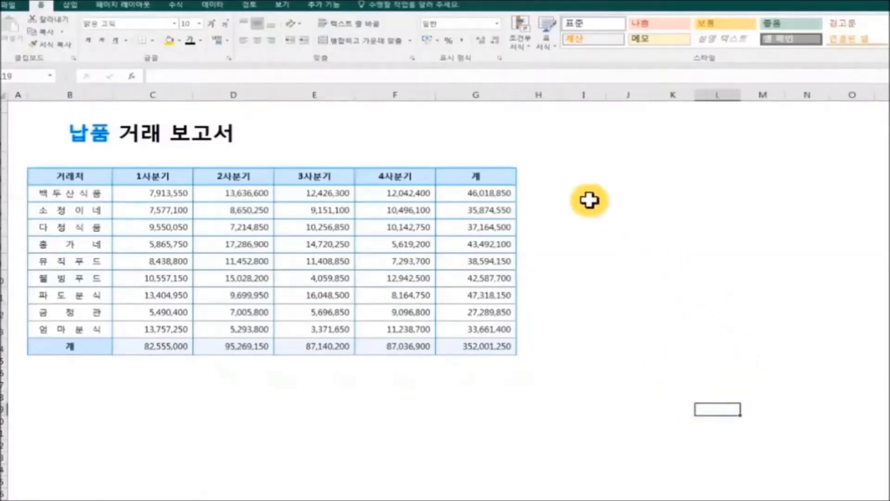
- Turn on the gridlines on the sheet with the 납품 거래 보고서 table
left_click(283, 6)
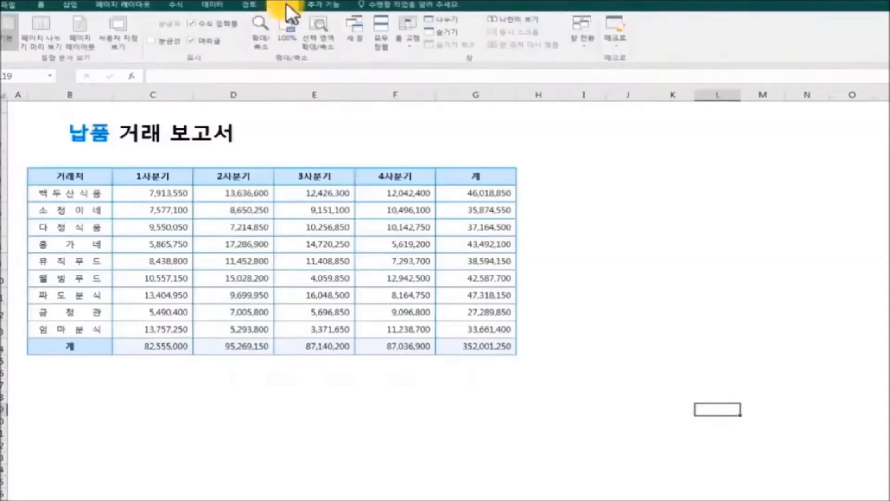
left_click(173, 41)
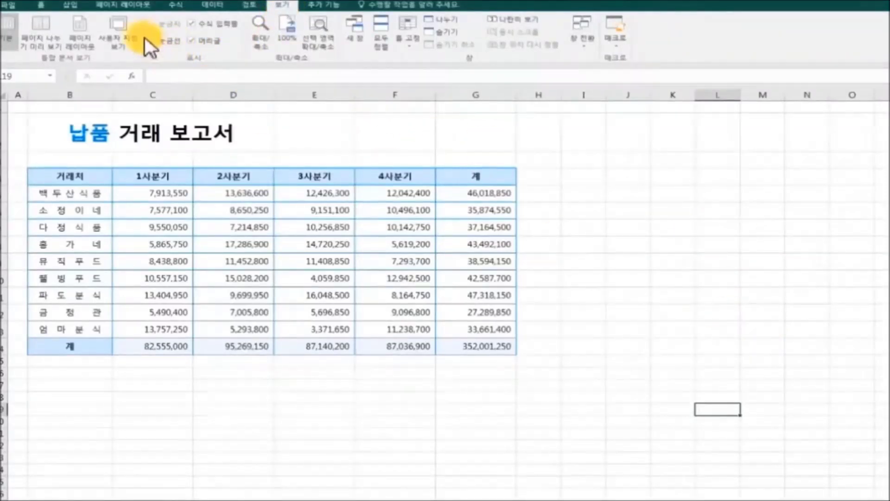
left_click(163, 42)
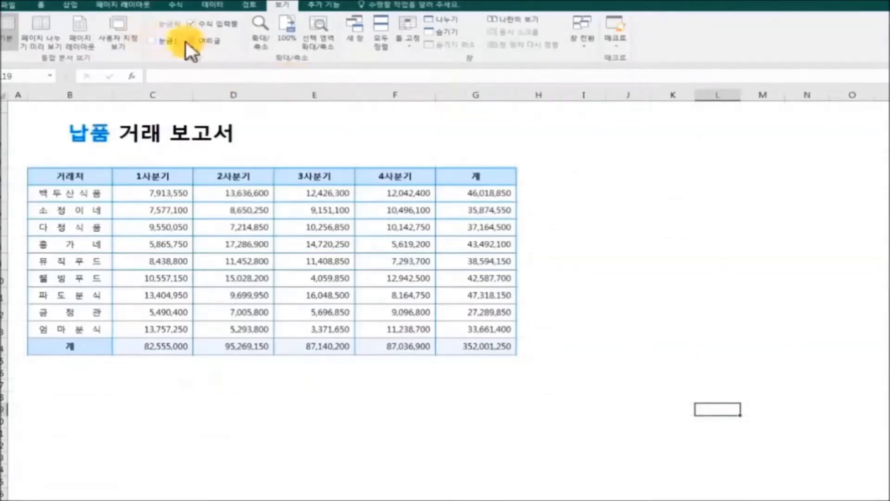
left_click(172, 40)
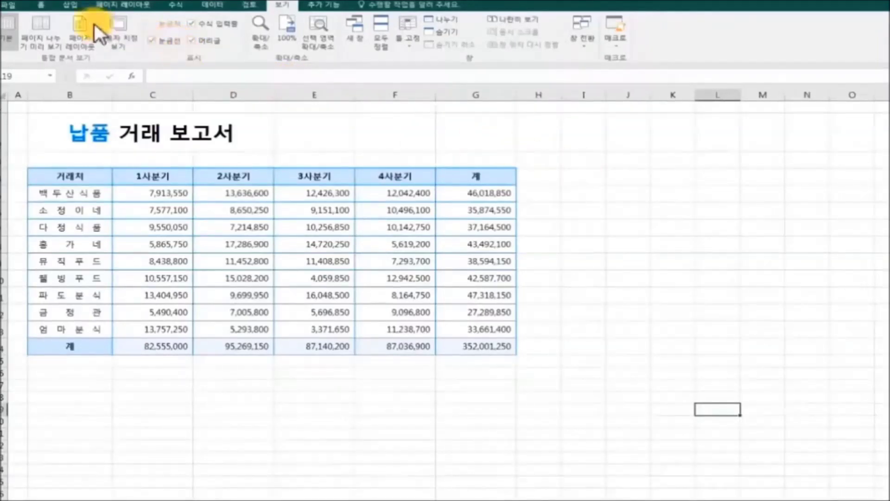
- Change the font color of the word 납품 in the B2 report title to black
left_click(41, 6)
left_click(103, 141)
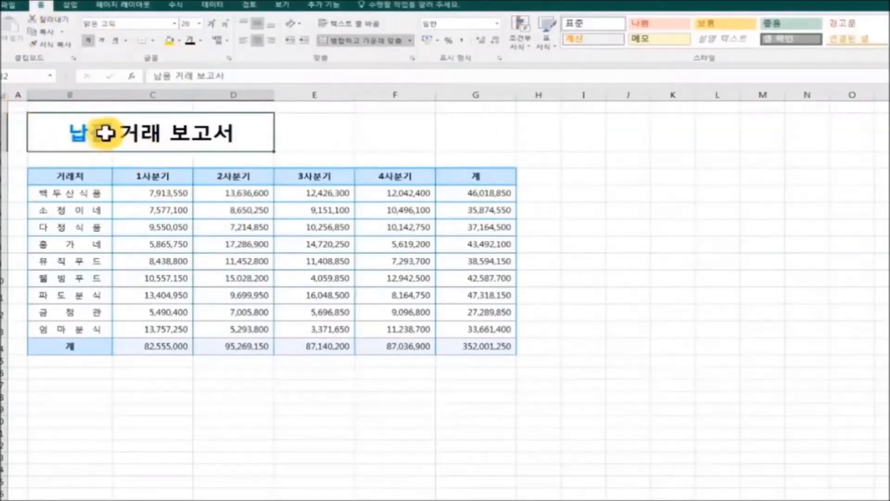
double_click(73, 133)
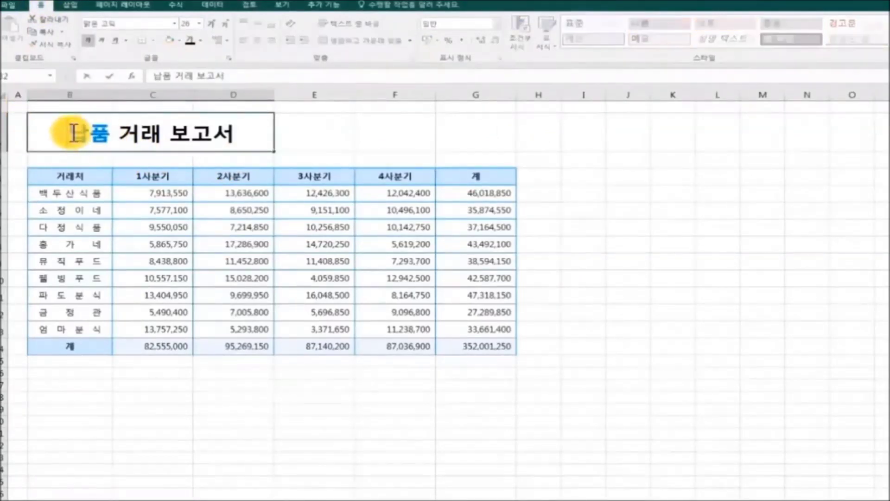
left_click_drag(88, 133, 110, 133)
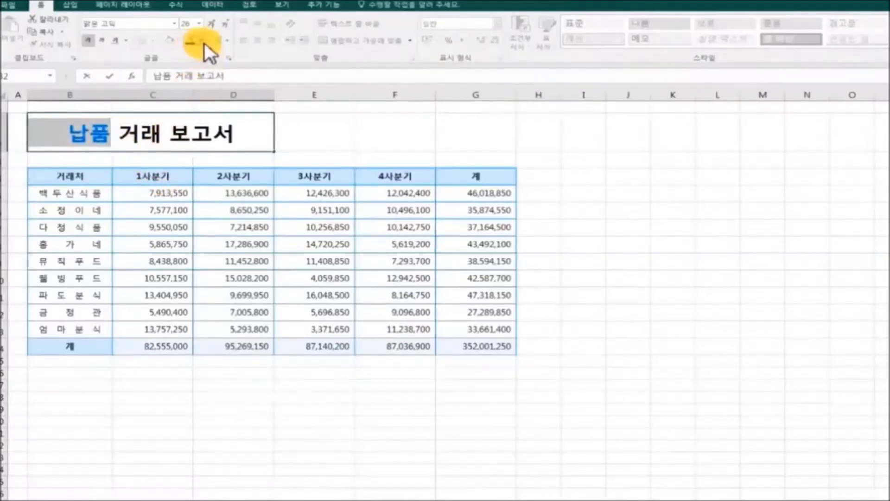
left_click(521, 192)
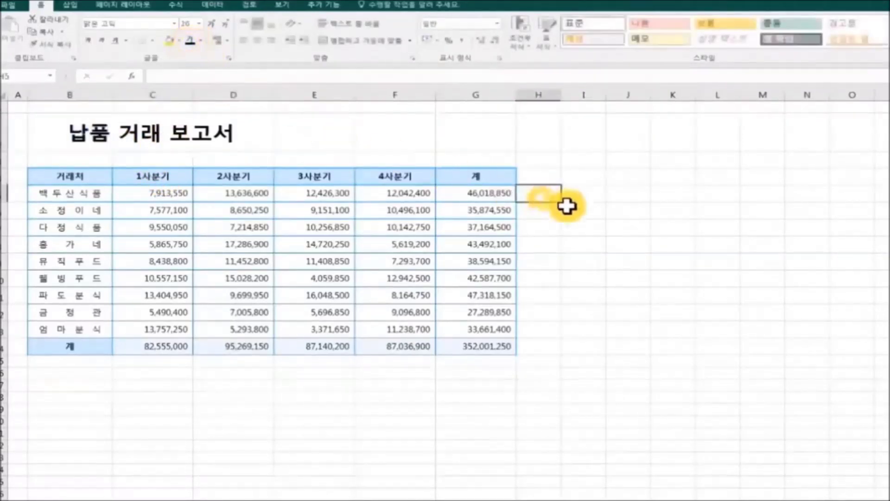
left_click(656, 228)
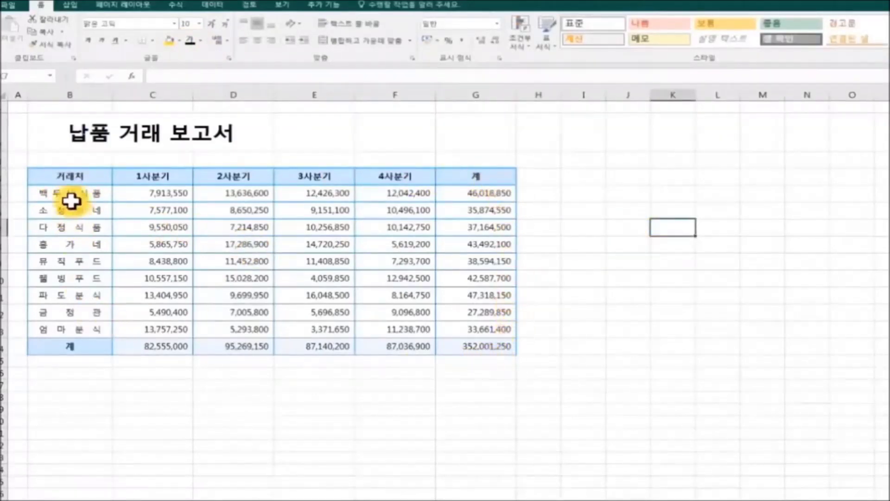
- Apply all borders with a black line color to the whole delivery transaction table B4:G14
left_click_drag(54, 175, 459, 341)
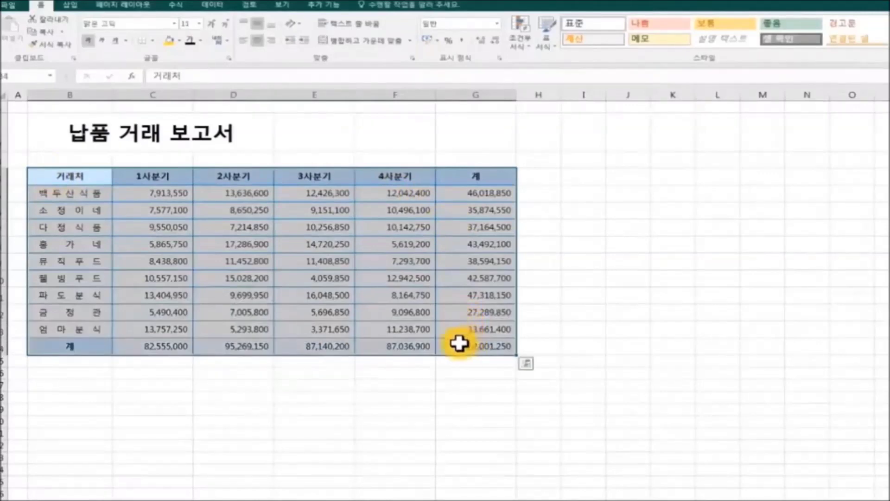
left_click(151, 40)
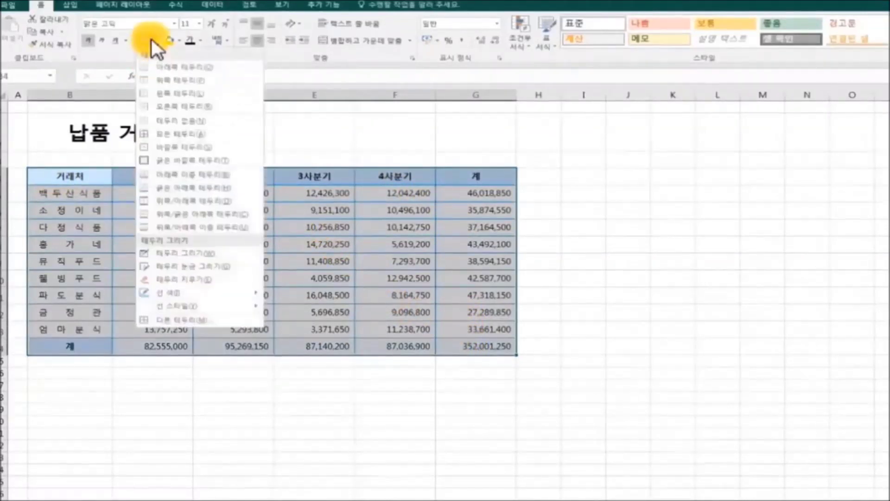
left_click(233, 134)
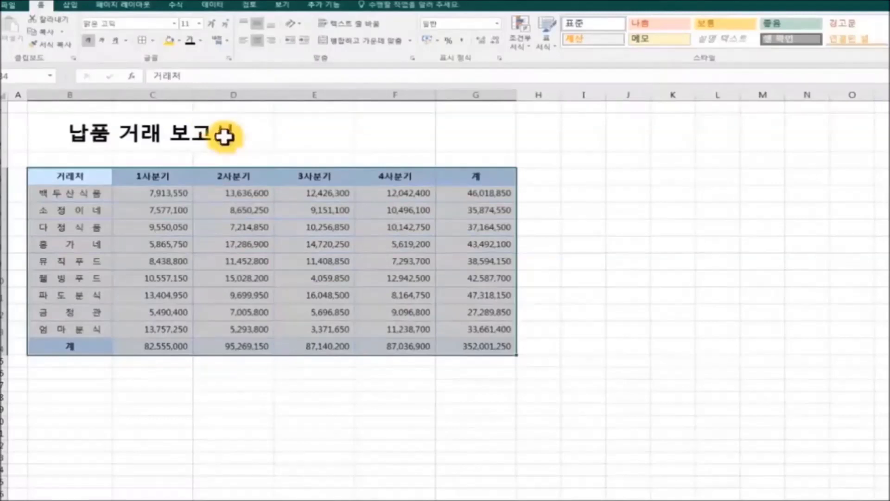
left_click(154, 43)
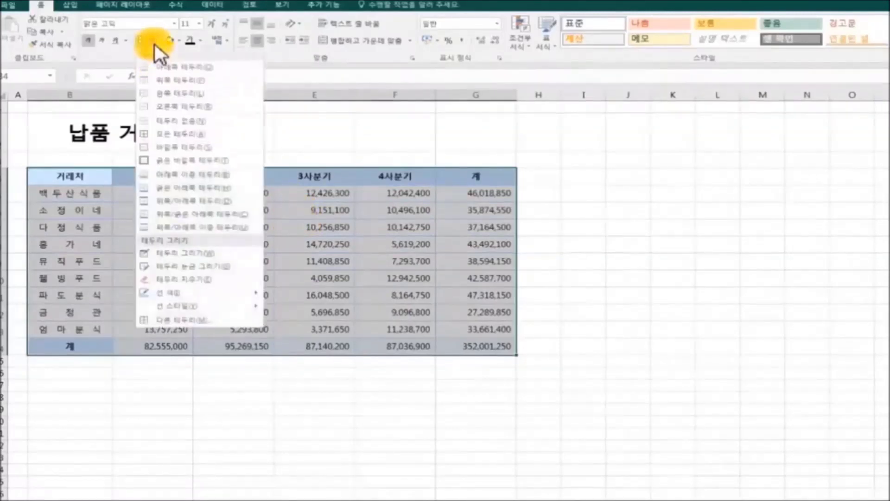
mouse_move(222, 287)
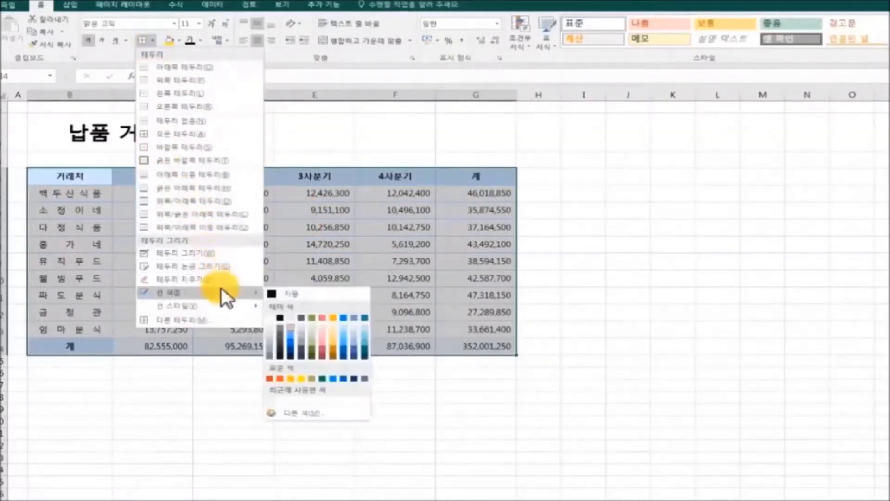
left_click(280, 316)
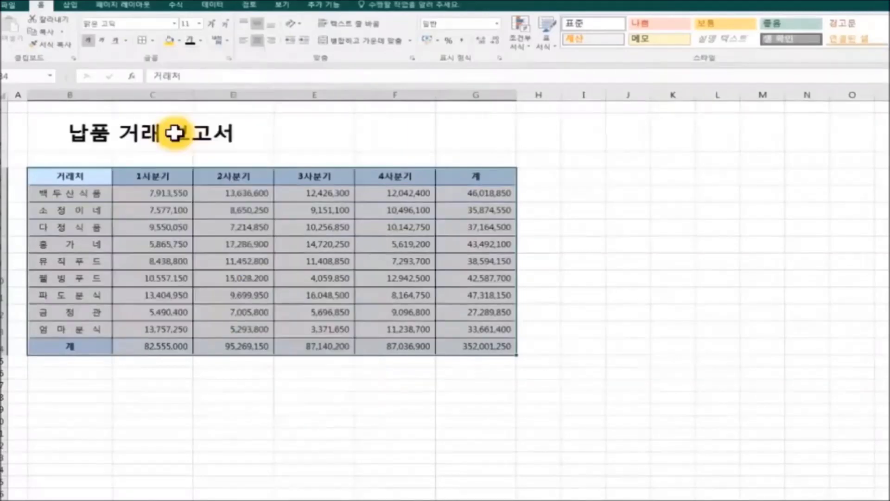
left_click(792, 280)
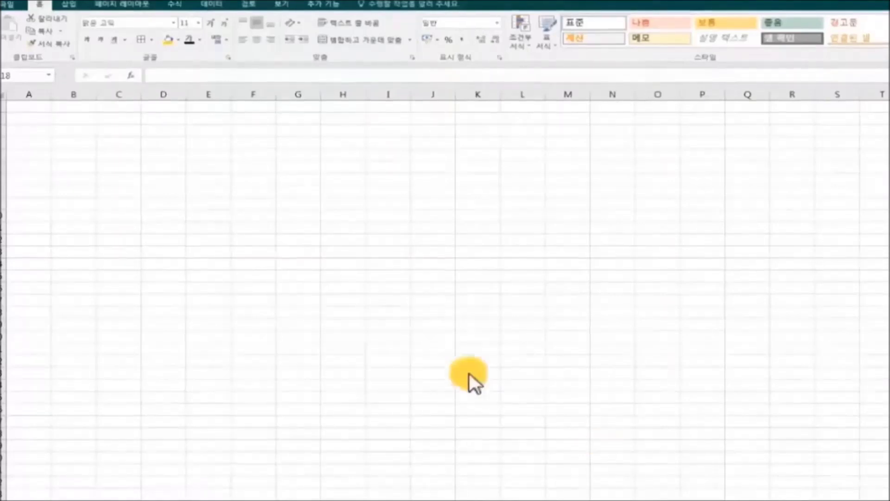
- On the blank sheet, enter the approver headings 대표, 실장, 팀장 and 담당 in cells E6 to H6
left_click(194, 168)
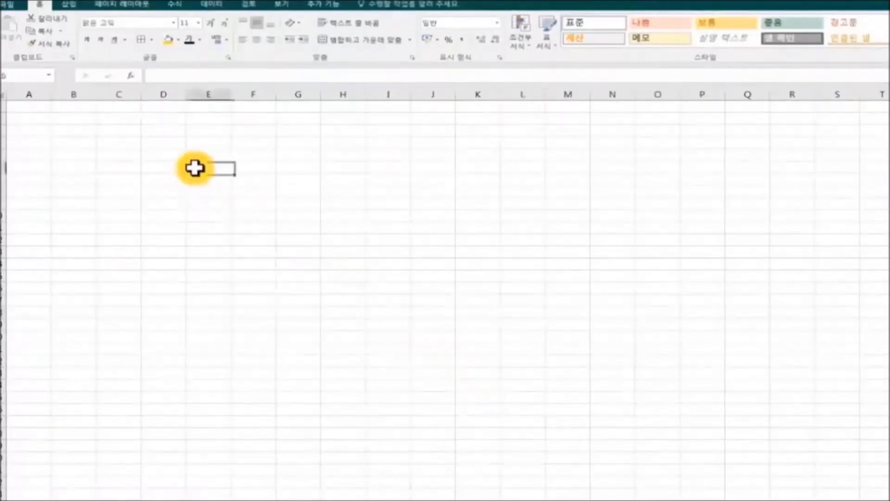
type("대")
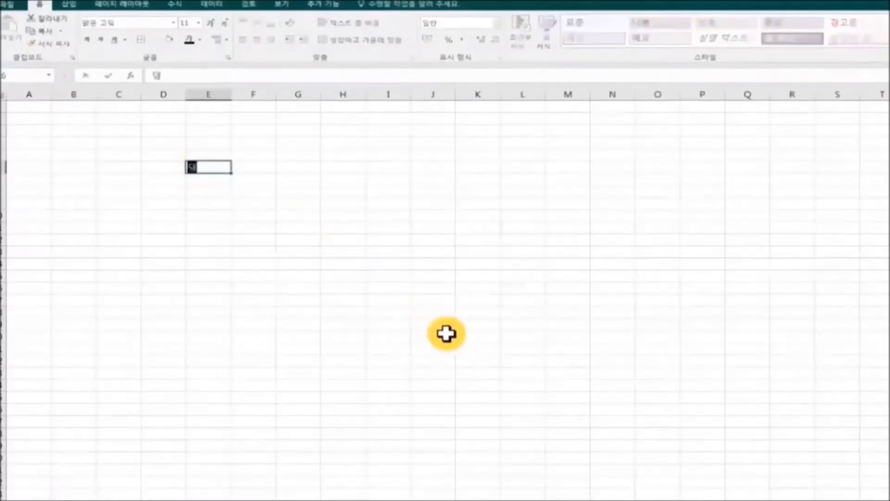
type("표")
key("Tab")
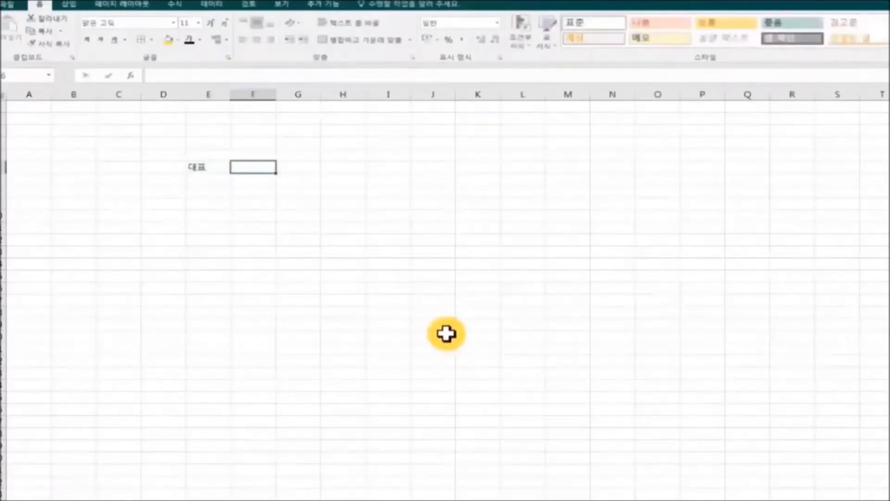
type("실장")
key("Tab")
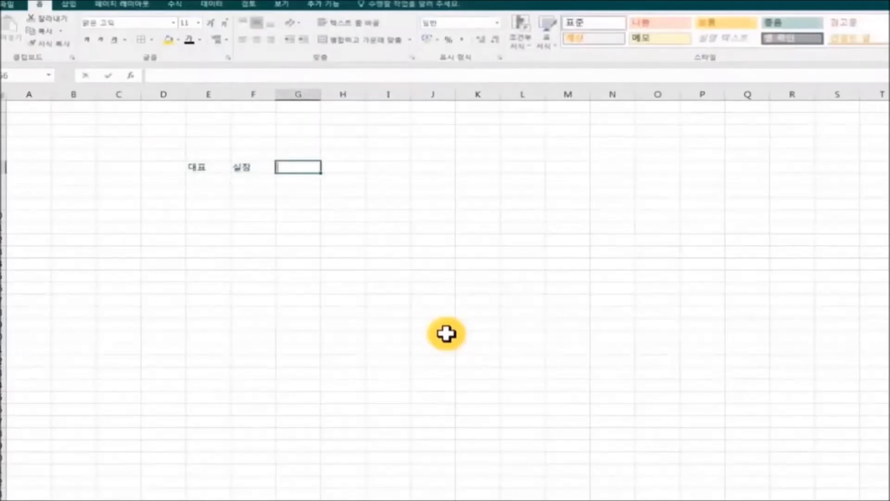
type("팀장")
key("Tab")
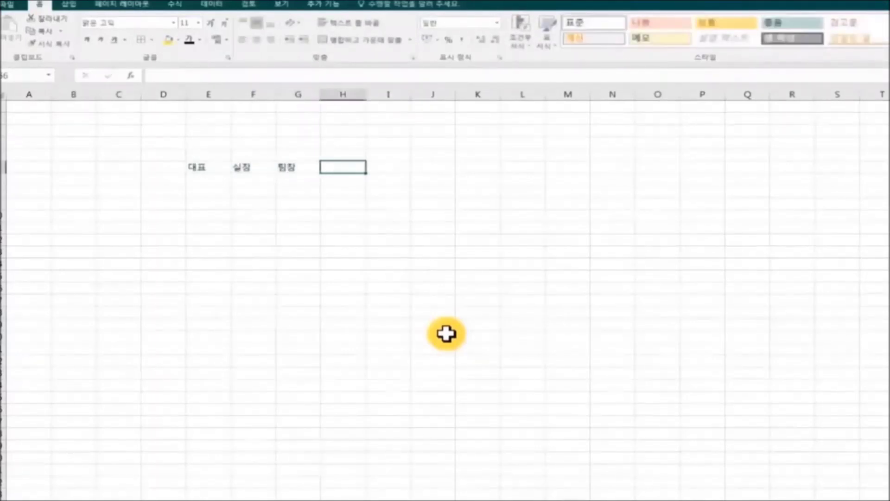
type("ㄷ")
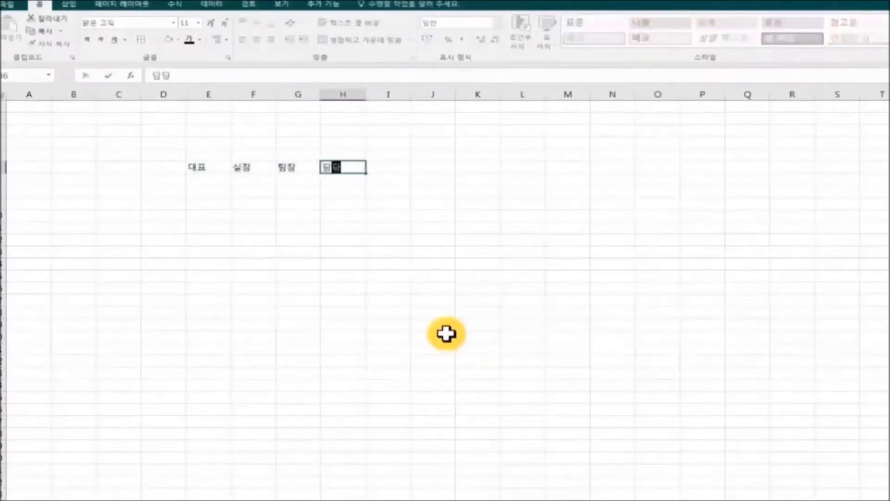
type("당")
- Merge and center D6:D9 beside the approver headings and enter 결재 in the merged cell
left_click(164, 168)
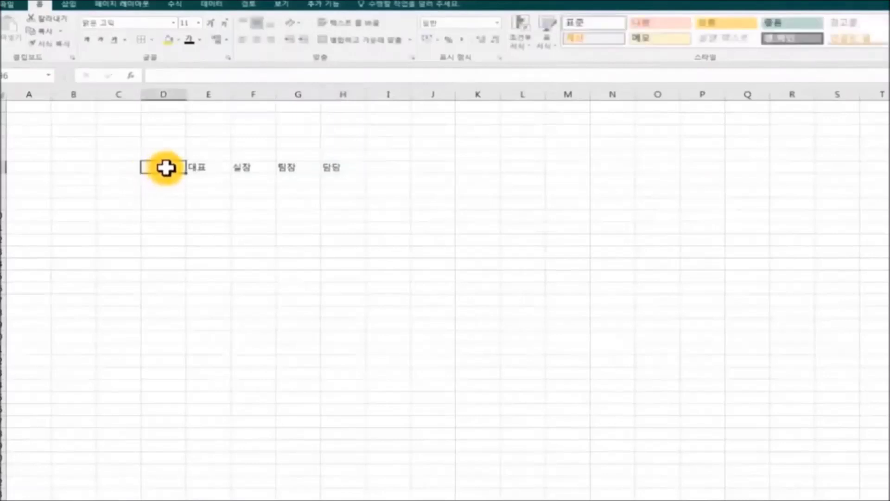
left_click_drag(165, 168, 166, 203)
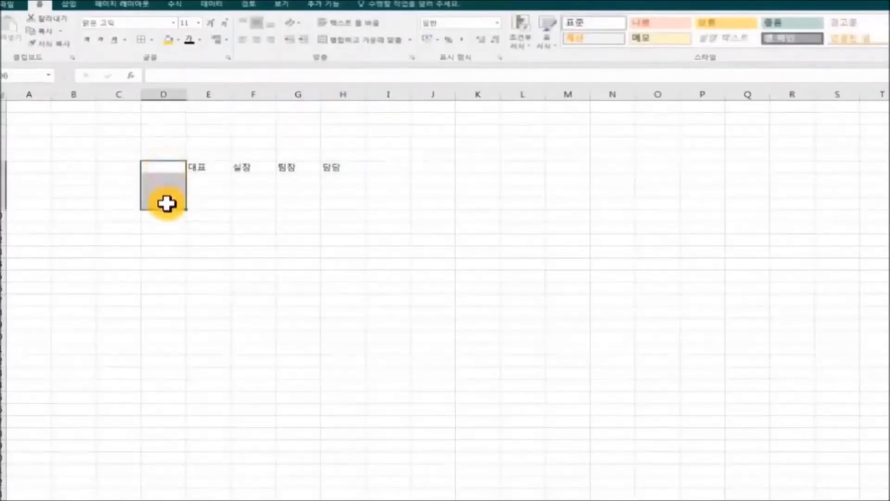
left_click(382, 41)
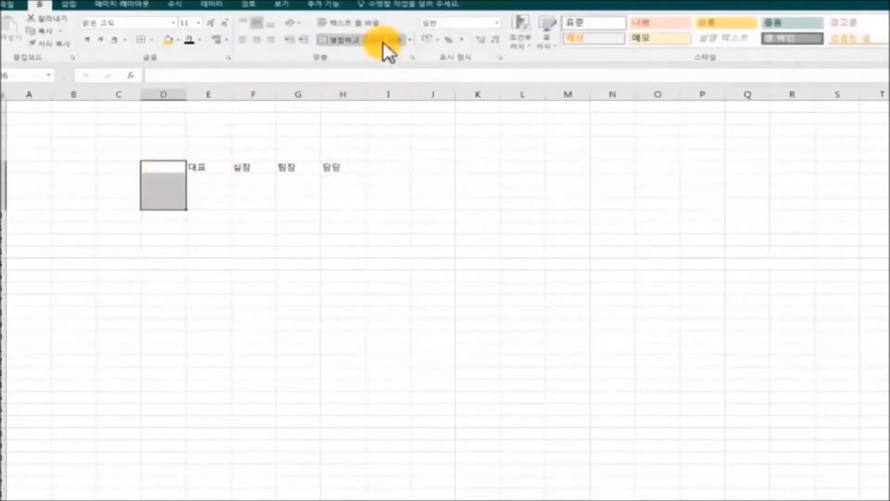
double_click(167, 176)
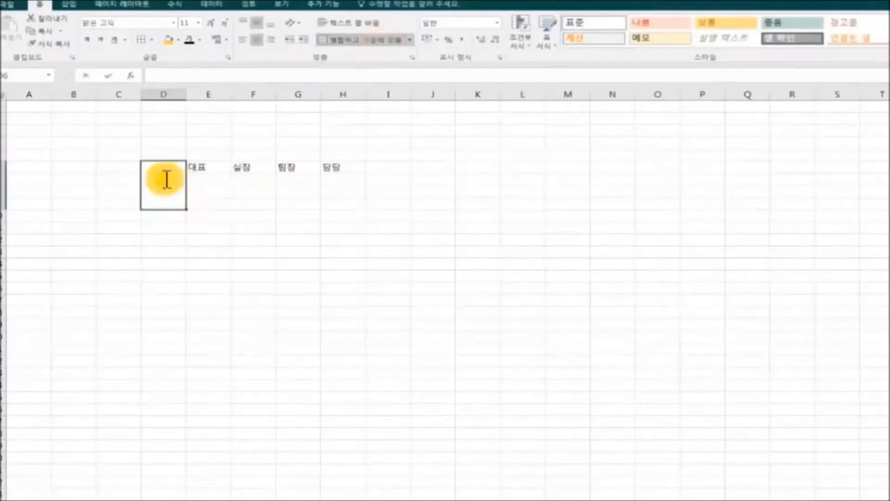
left_click(367, 253)
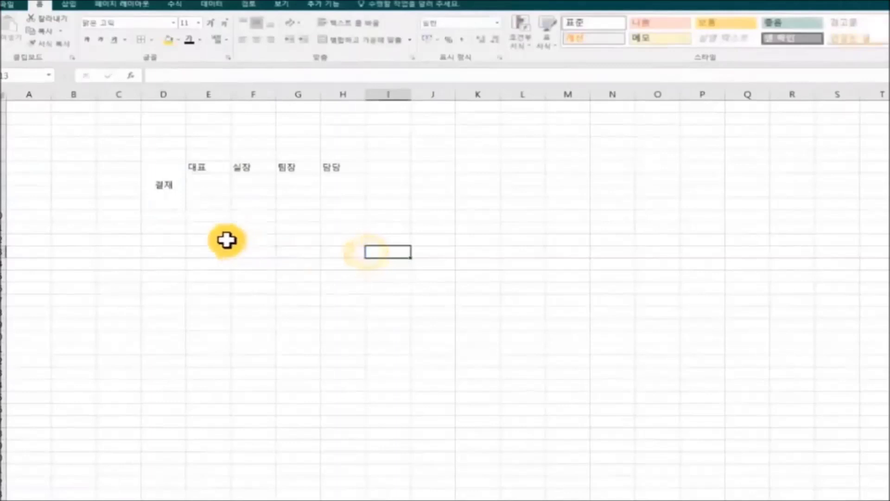
- Set the 결재 cell's text orientation to vertical and add a space between its two characters
left_click(171, 199)
right_click(172, 199)
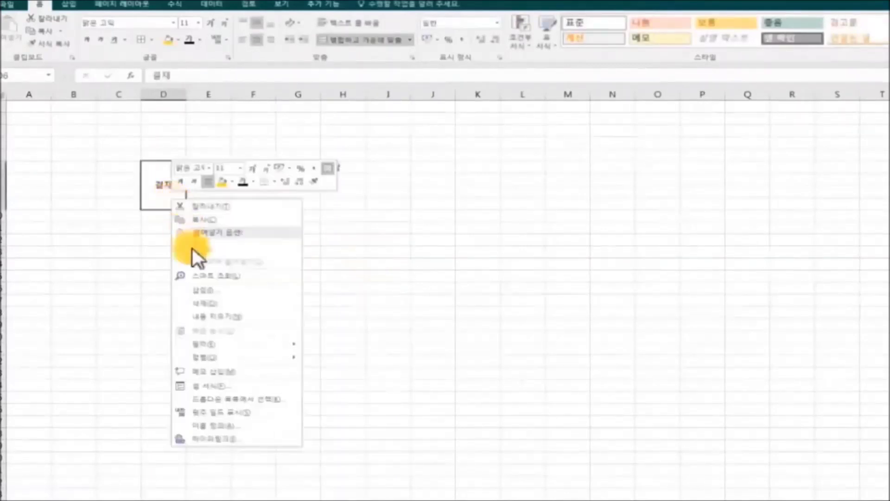
left_click(268, 385)
left_click_drag(225, 231, 518, 126)
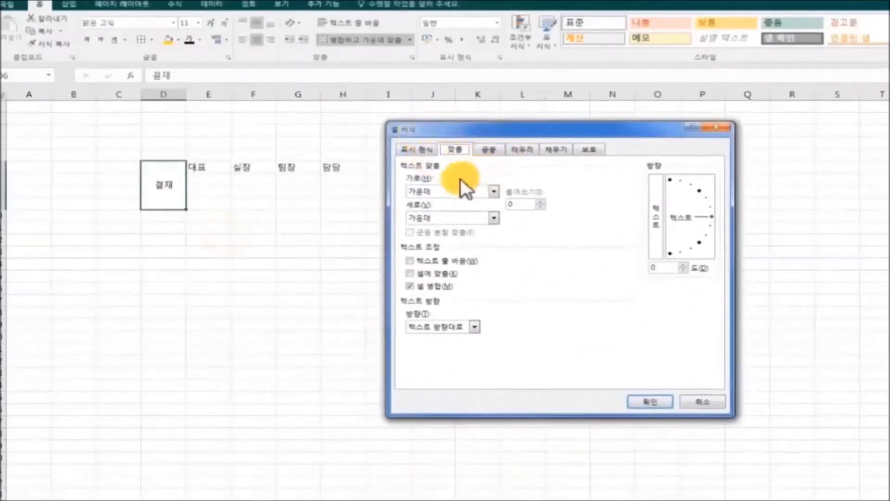
left_click(655, 231)
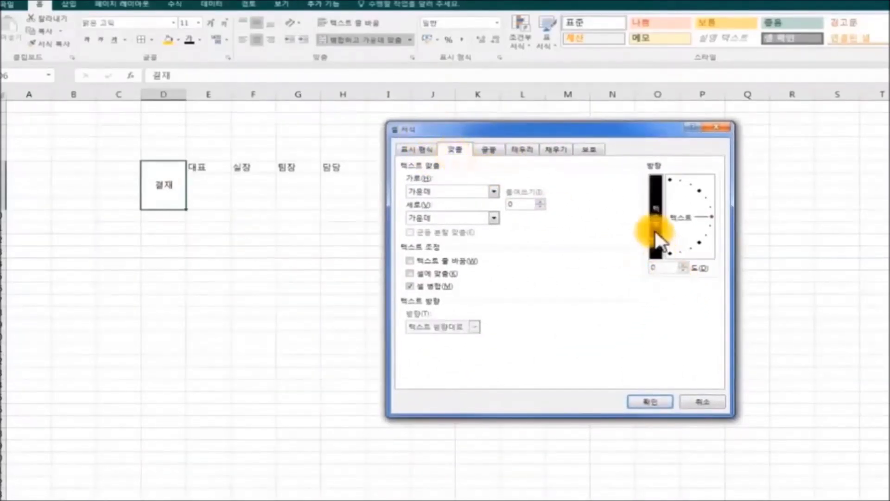
left_click(649, 400)
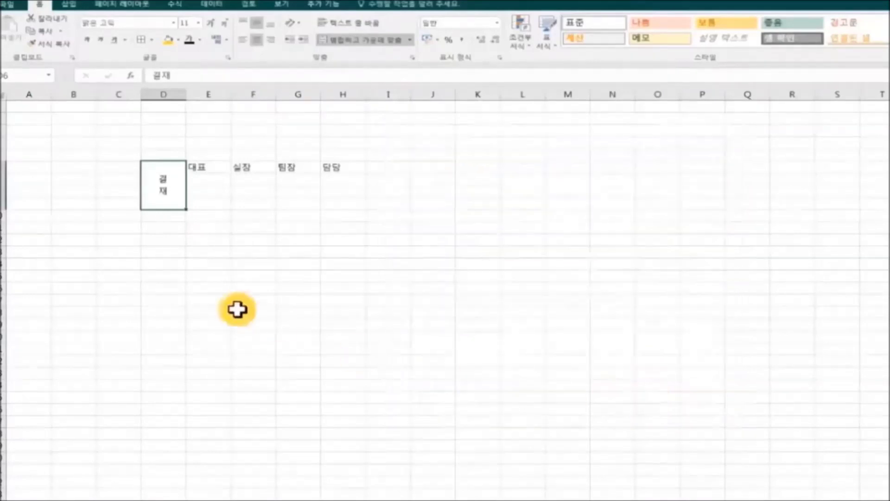
double_click(165, 185)
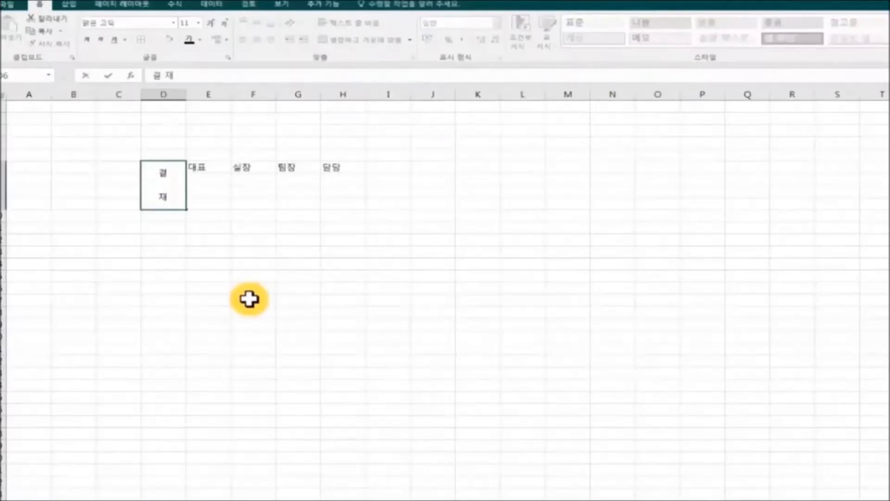
- Center the approver headings in E6:H6 horizontally
left_click_drag(204, 167, 332, 163)
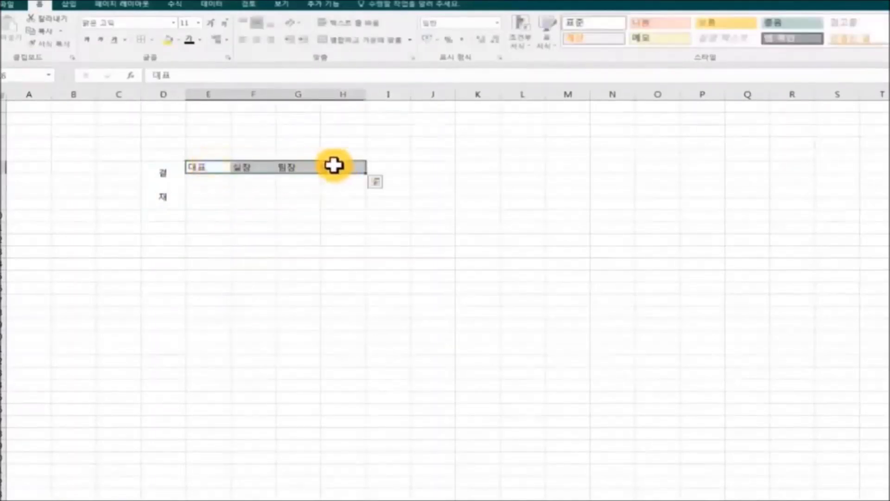
left_click(260, 41)
left_click(318, 239)
- Merge and center the signature cells E7:E9 below the 대표 heading
left_click_drag(204, 178, 207, 200)
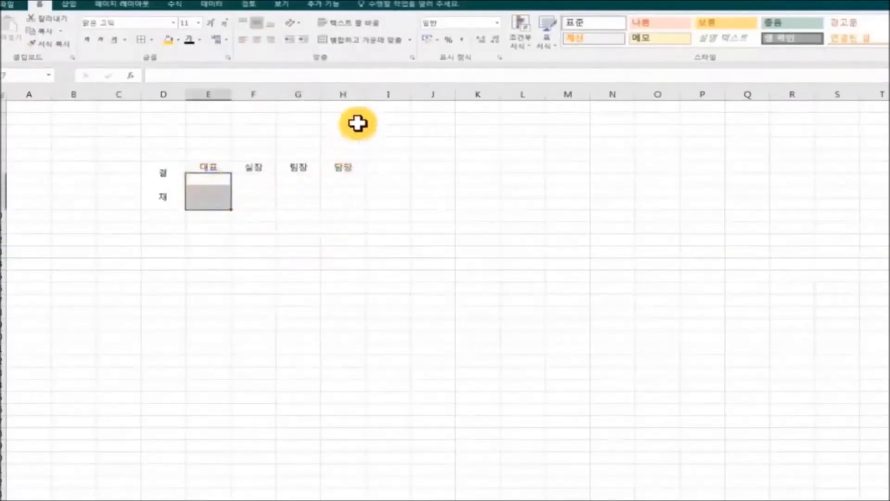
left_click(380, 40)
left_click(407, 287)
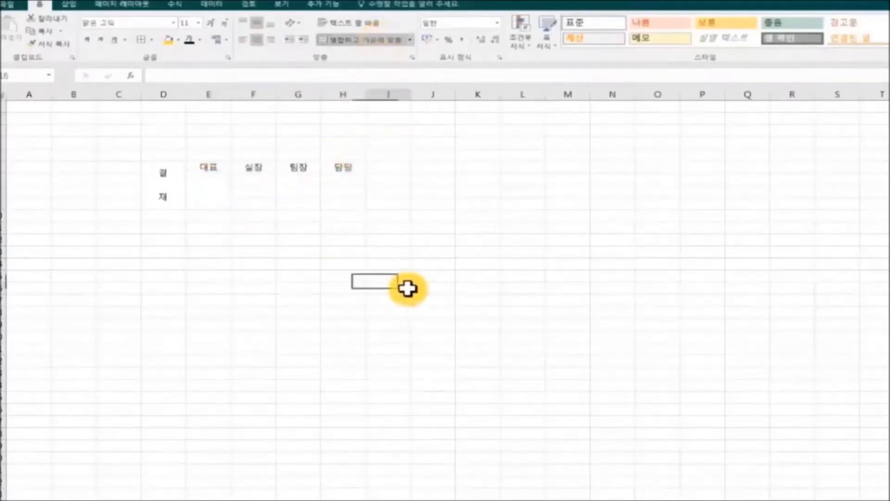
- Fill the merged signature cell below 대표 across to the 실장, 팀장 and 담당 columns
left_click(205, 199)
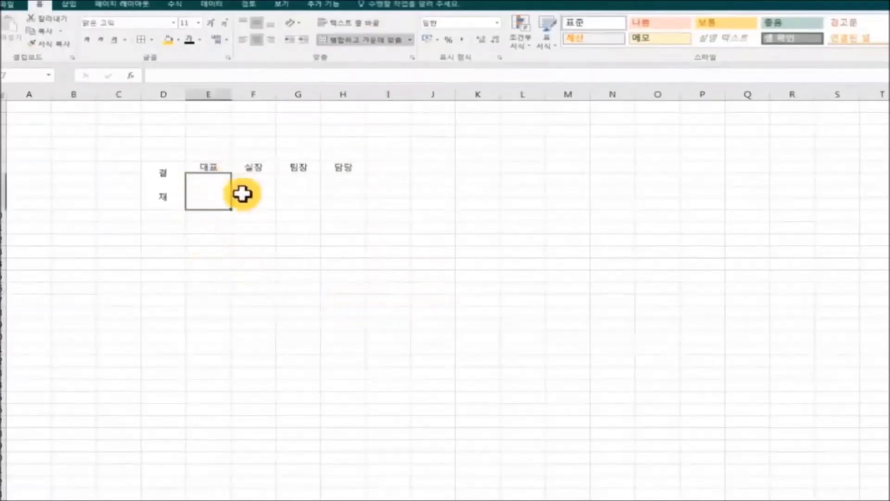
left_click_drag(232, 211, 366, 209)
left_click(460, 295)
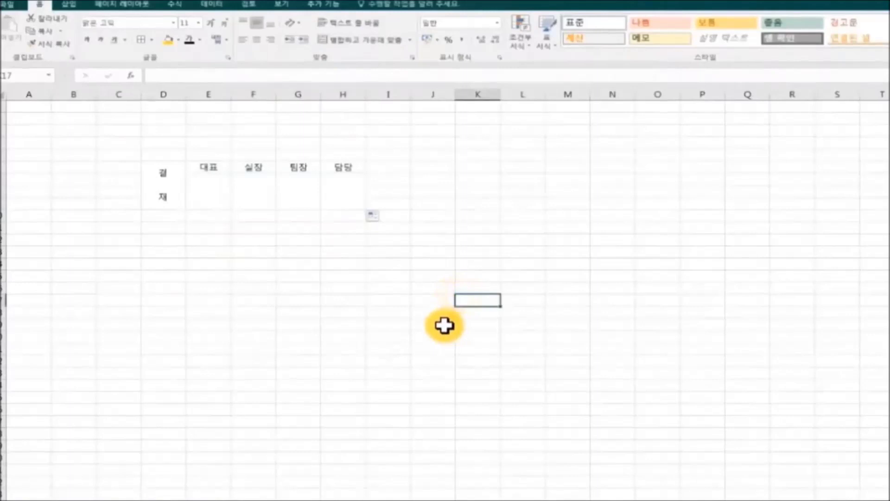
- Apply all borders to the whole approval box D6:H9
left_click(185, 171)
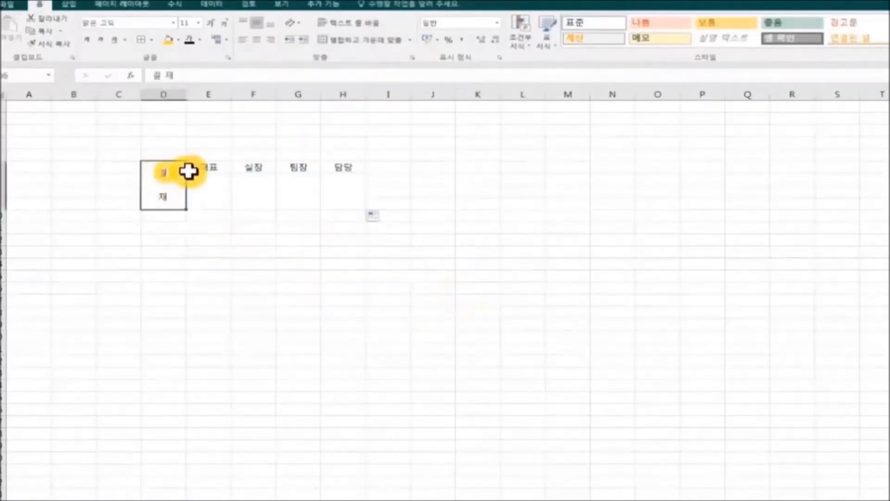
left_click_drag(188, 171, 342, 171)
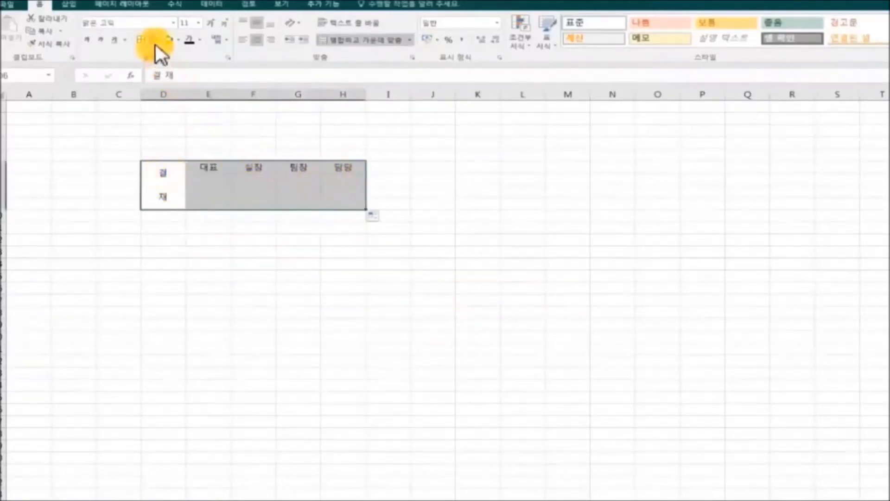
left_click(155, 44)
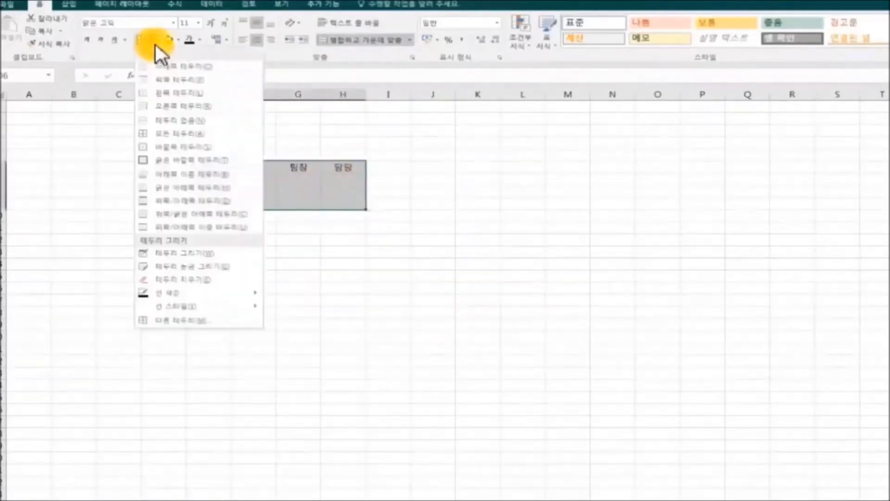
left_click(226, 134)
left_click(382, 288)
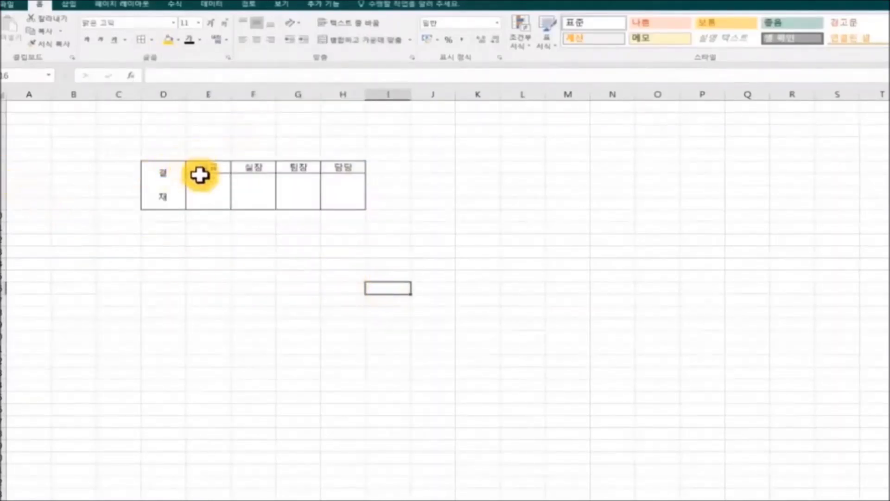
- Increase the heading row's height, widen columns E:H equally and narrow the 결재 column slightly
left_click_drag(4, 173, 4, 180)
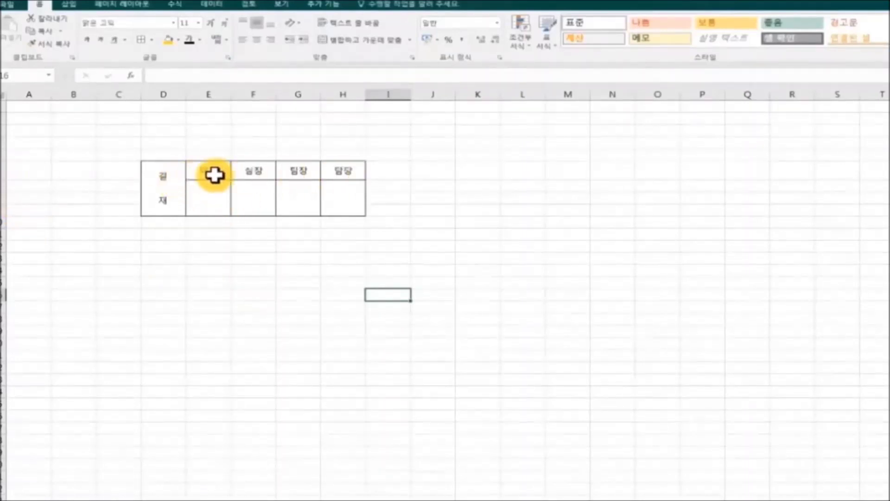
left_click_drag(210, 93, 376, 93)
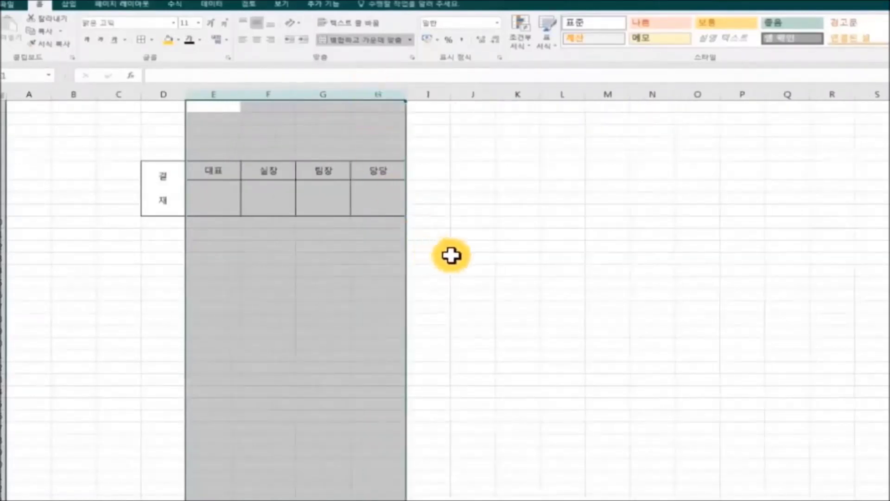
left_click(471, 259)
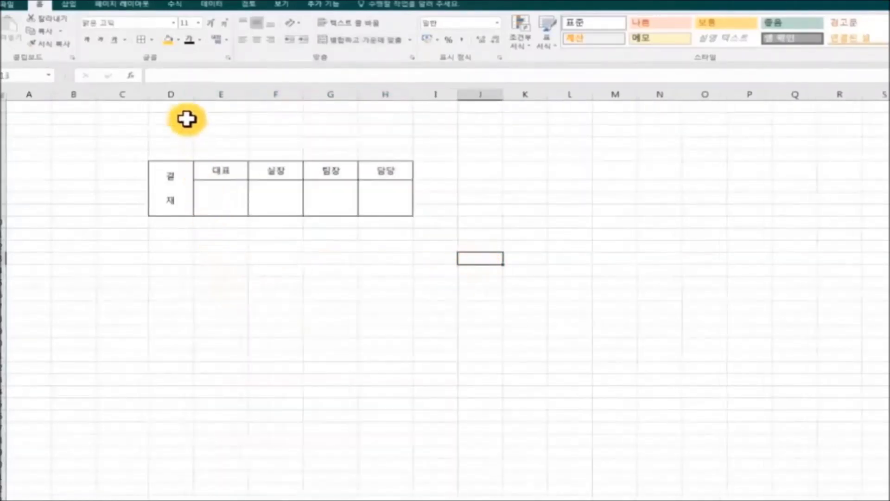
left_click_drag(193, 98, 185, 96)
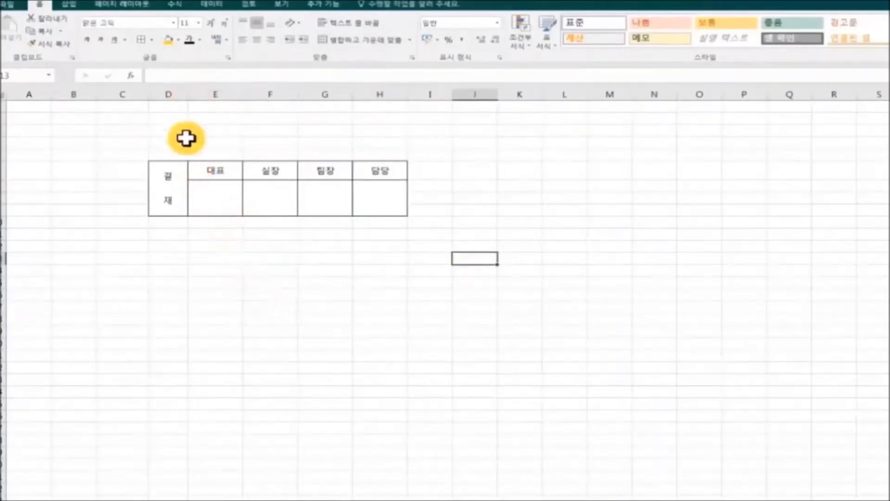
left_click_drag(185, 93, 185, 95)
- Set the approval box text D6:H9 to the HY중고딕 font at size 12
mouse_move(169, 172)
left_mouse_down()
mouse_move(377, 181)
mouse_move(369, 191)
left_mouse_up()
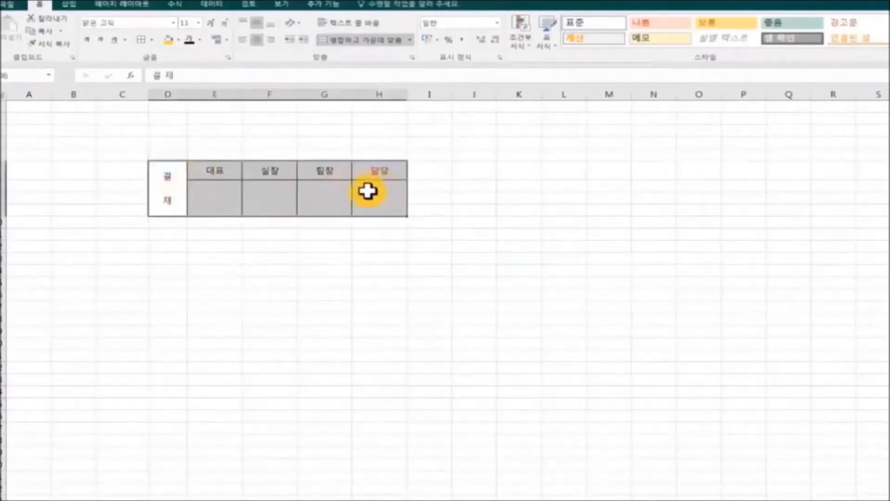
left_click(172, 22)
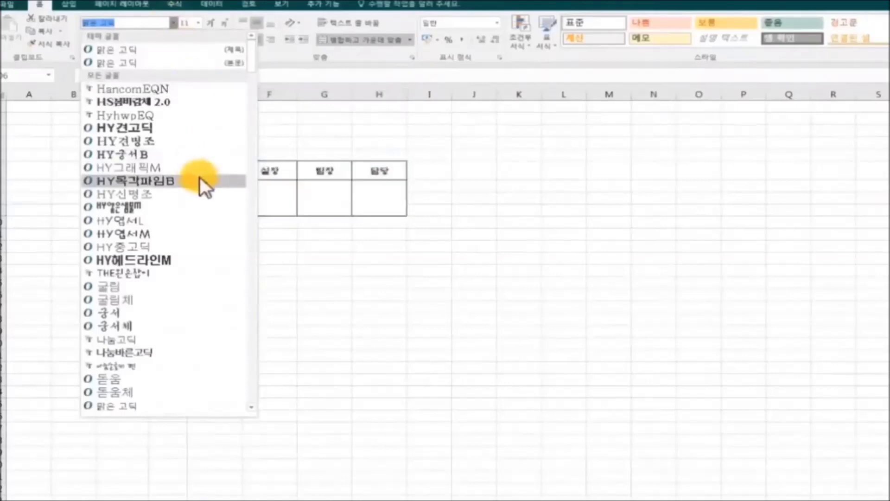
left_click(193, 246)
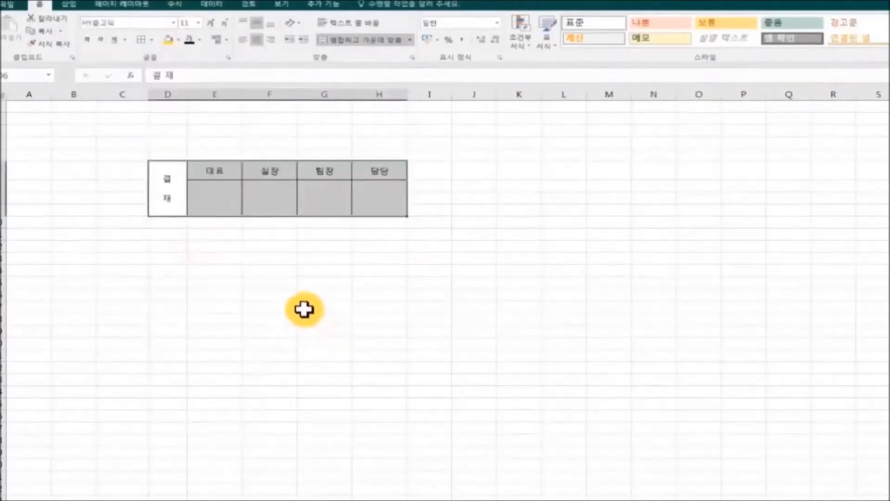
left_click(199, 23)
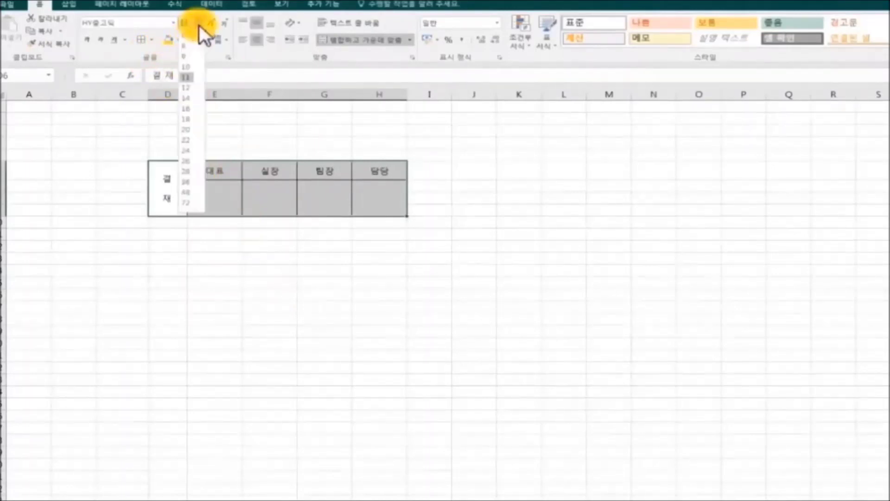
left_click(188, 86)
left_click(350, 342)
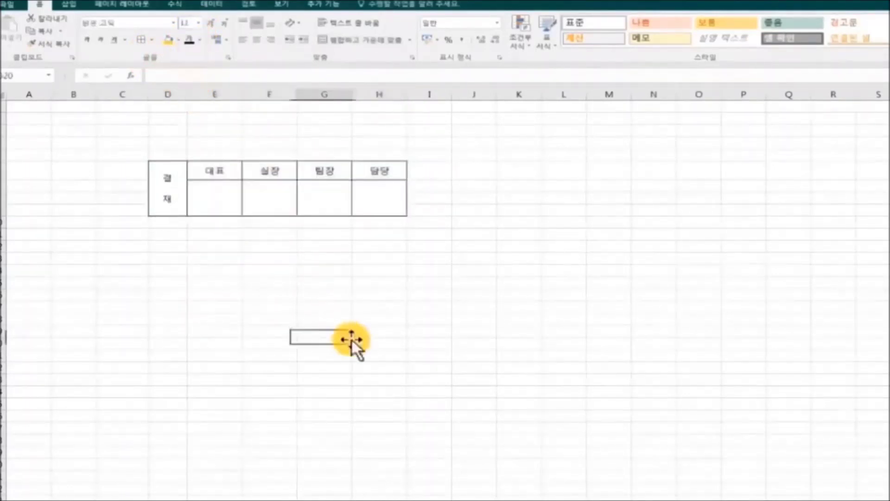
left_click(510, 332)
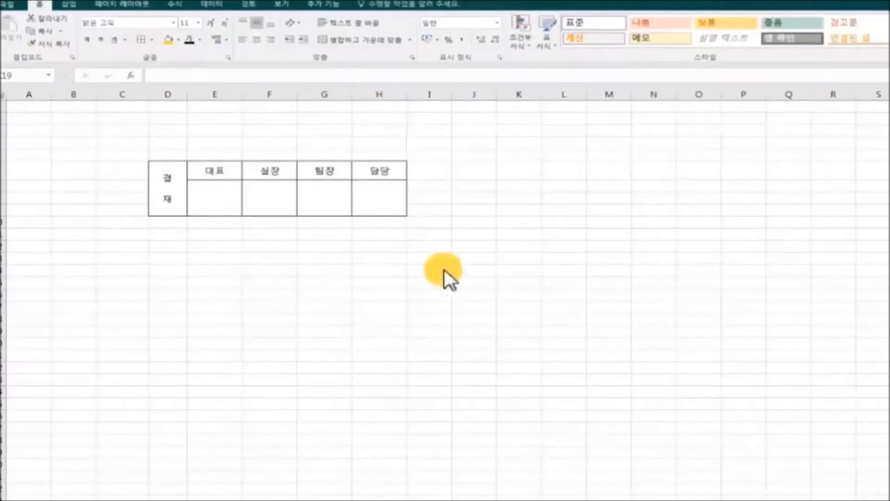
- Copy the approval box D6:H9 and switch to the 납품 거래 보고서 sheet
left_click_drag(167, 171, 383, 175)
right_click(383, 175)
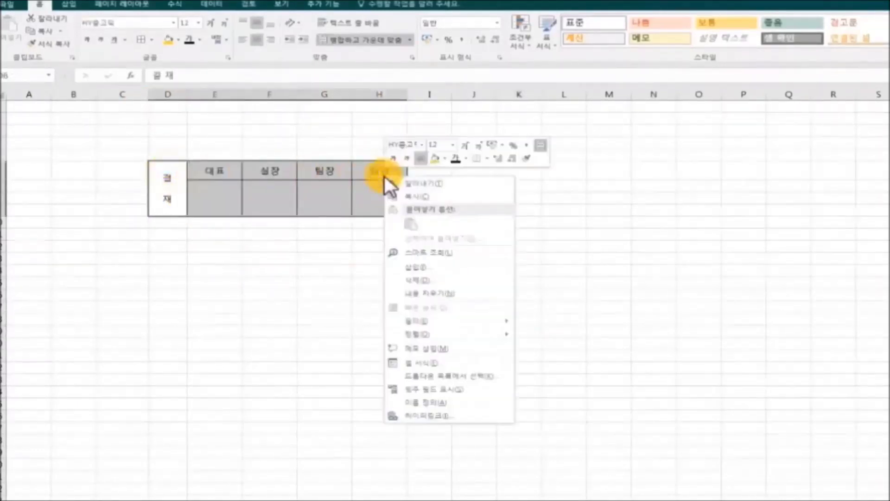
left_click(484, 204)
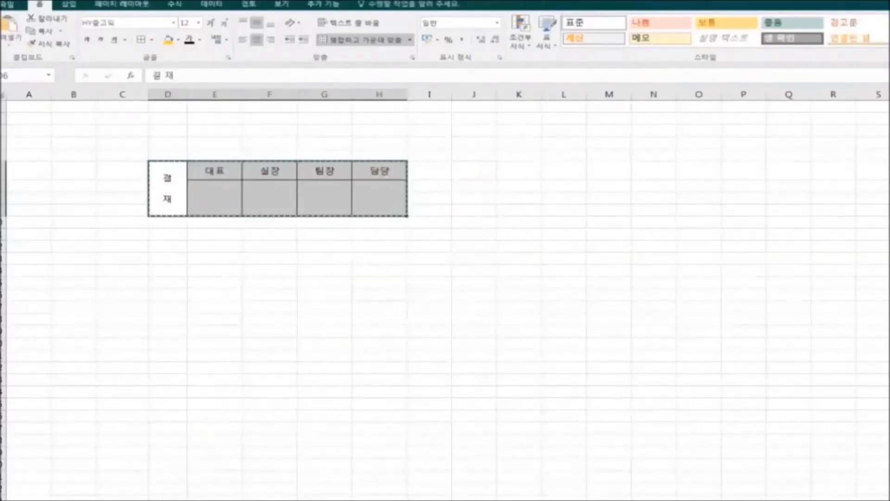
key("ctrl+Page_Down")
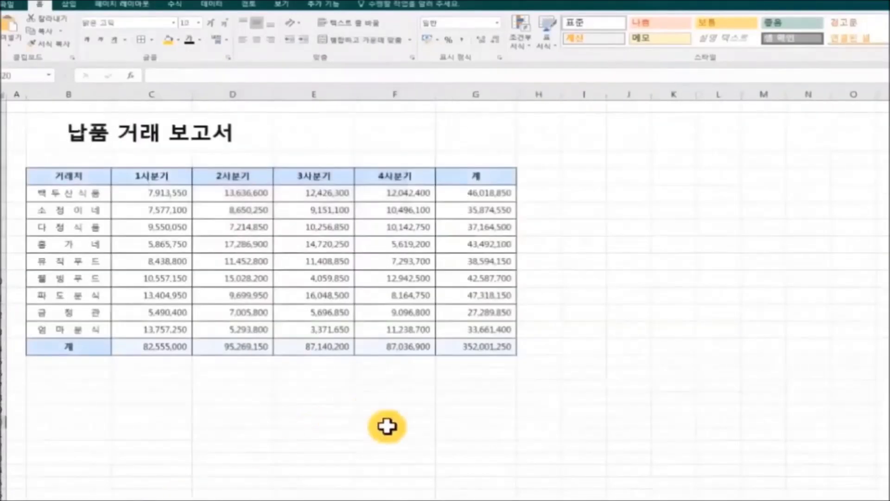
- Paste the approval box as ordinary cells at E2 beside the report title
left_click(303, 136)
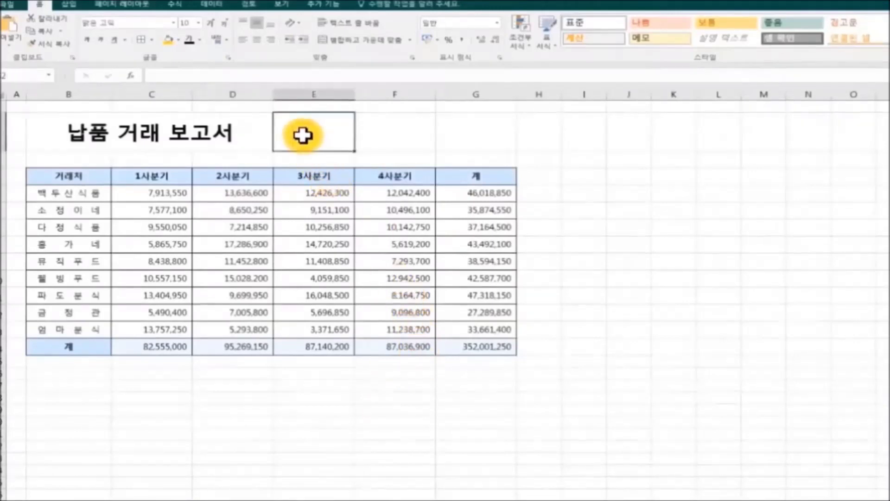
right_click(303, 128)
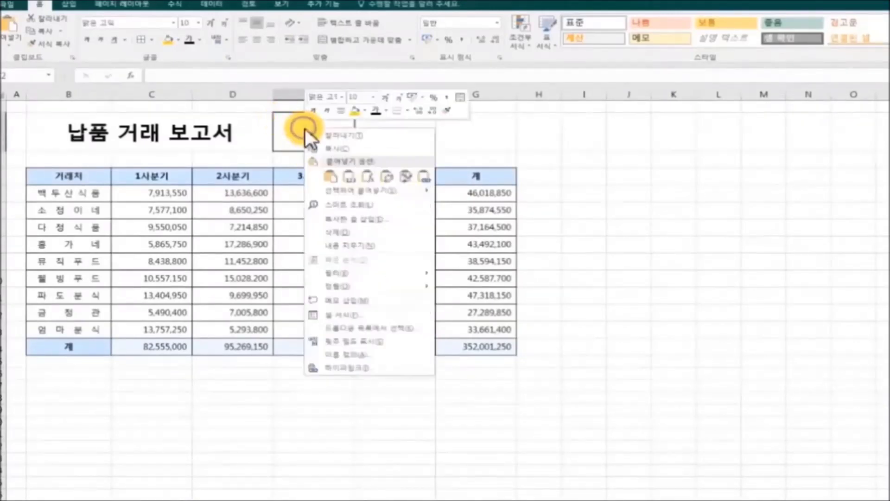
left_click(335, 174)
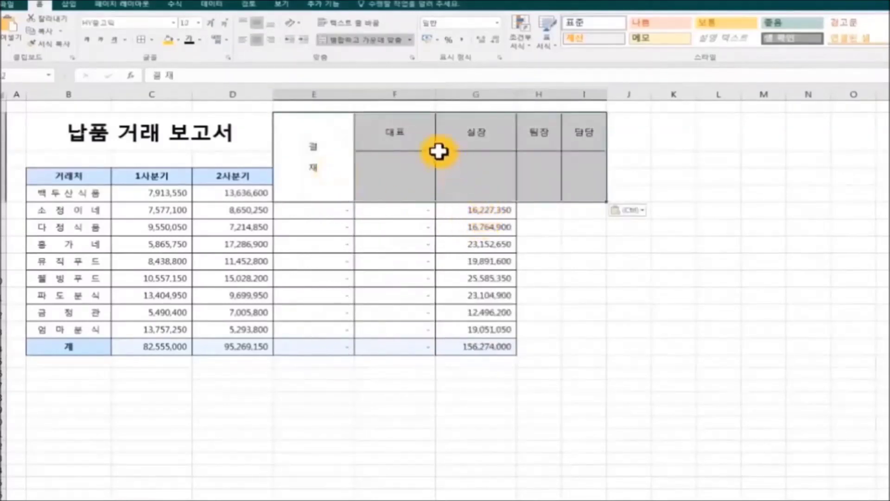
- Try to move the pasted approval cells one column to the right, and undo the cell paste
left_click_drag(399, 112, 451, 137)
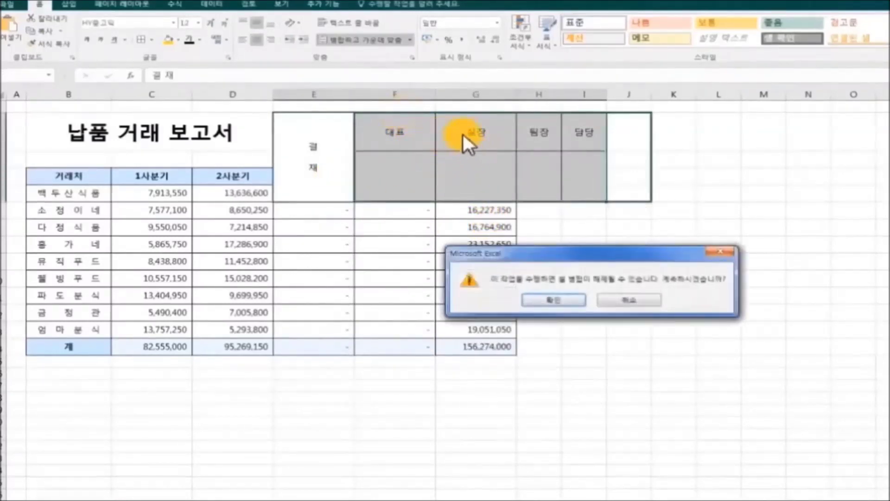
left_click(602, 301)
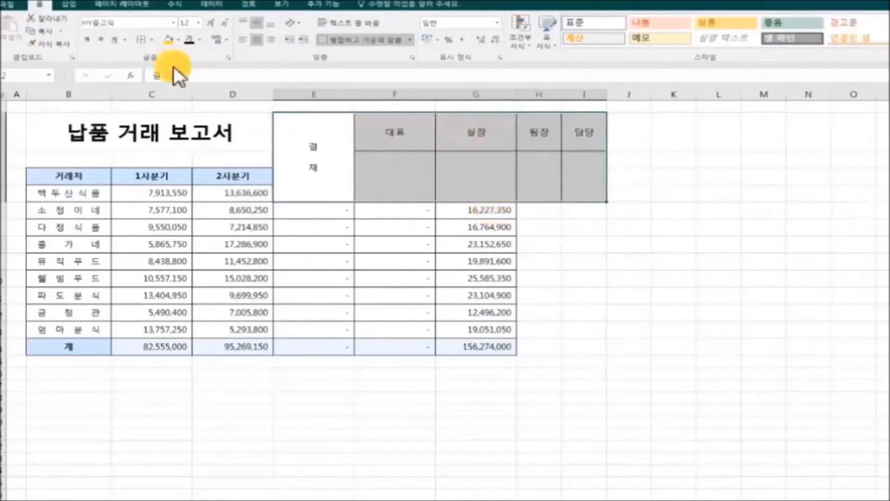
key("ctrl+z")
left_click(720, 254)
key("ctrl+z")
- Paste the copied approval box as a picture at E2 beside the report title
left_click(314, 133)
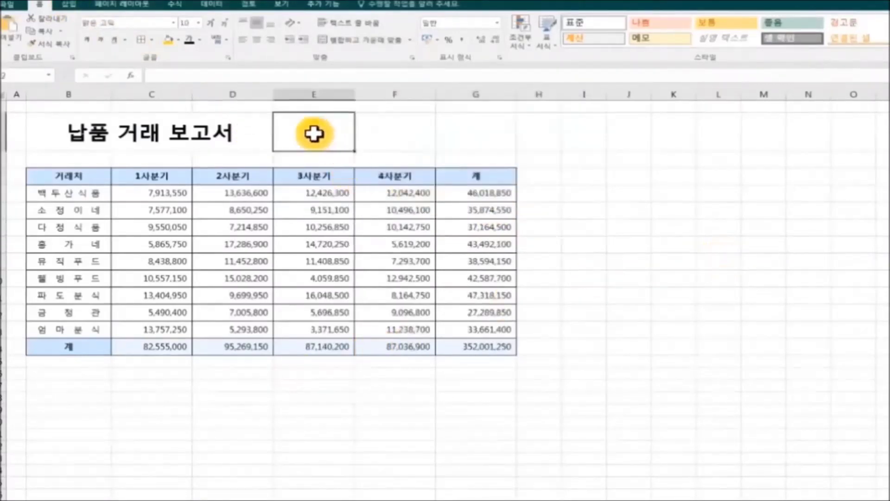
left_click(15, 38)
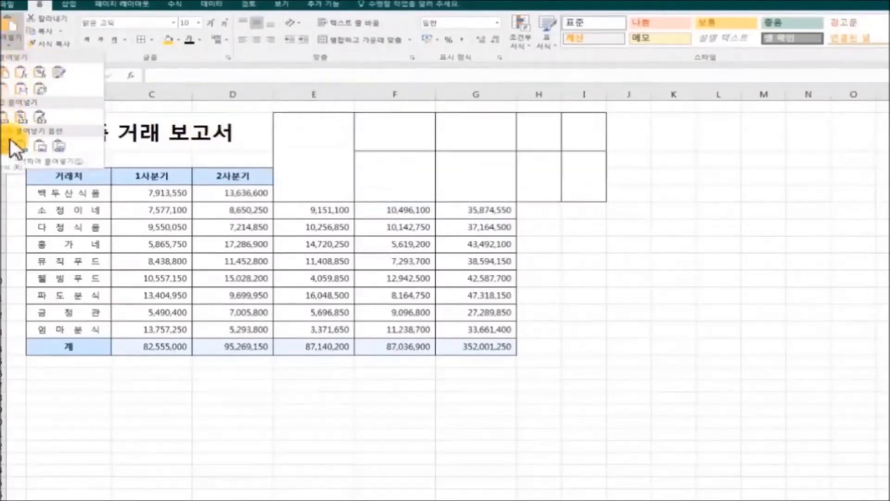
left_click(40, 149)
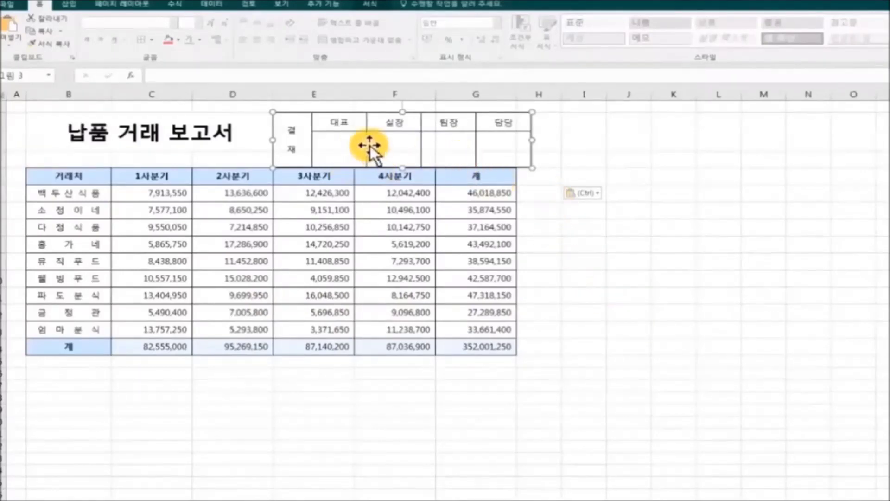
- Shrink the approval box picture slightly and position it above the table, aligned with the right edge of the 계 column
left_click_drag(365, 143, 388, 145)
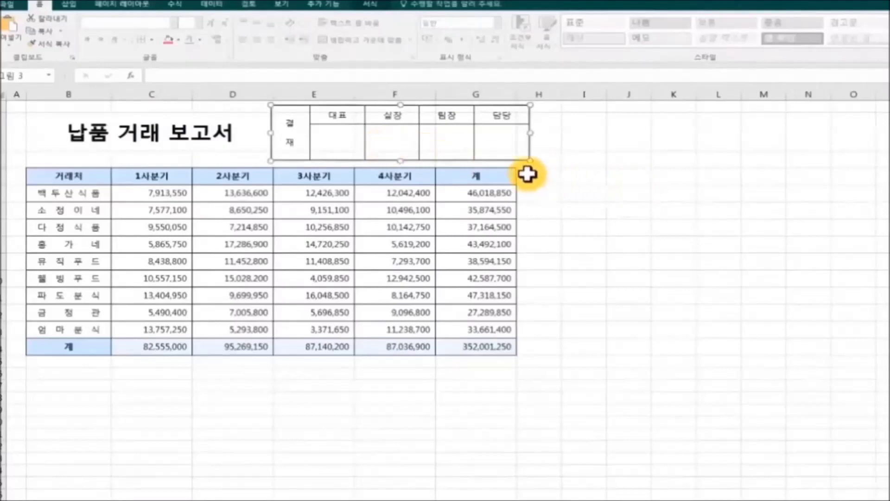
left_click_drag(530, 161, 510, 158)
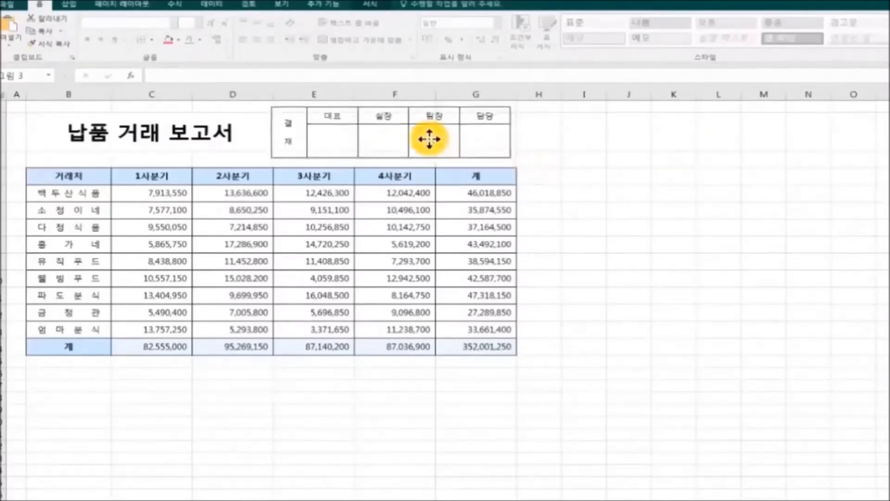
left_click_drag(433, 142, 435, 144)
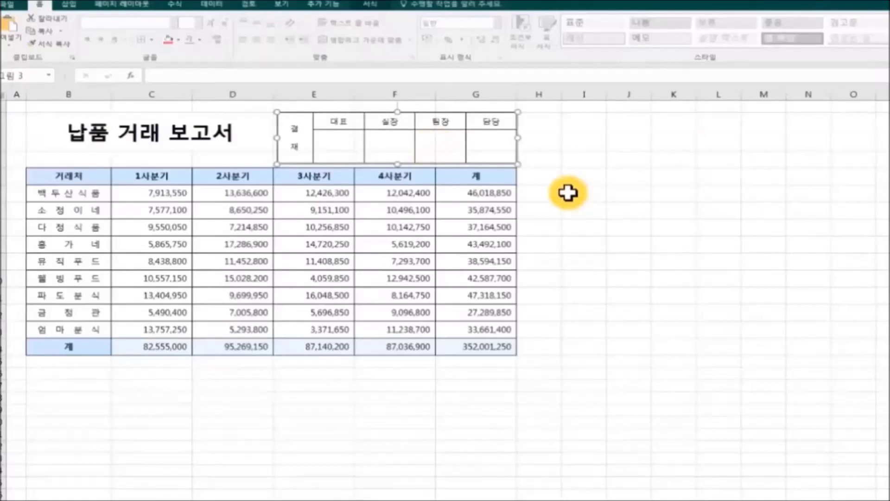
left_click(756, 226)
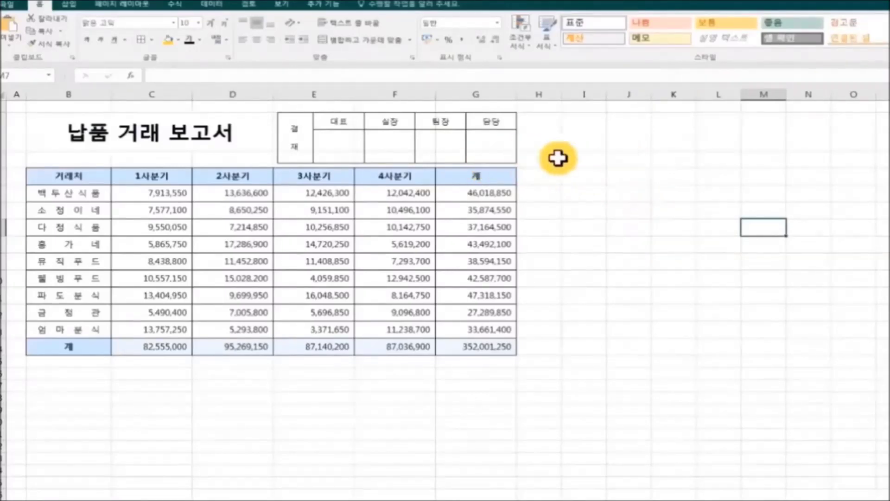
- Hide the gridlines on the report sheet
left_click(284, 5)
left_click(175, 40)
left_click(760, 311)
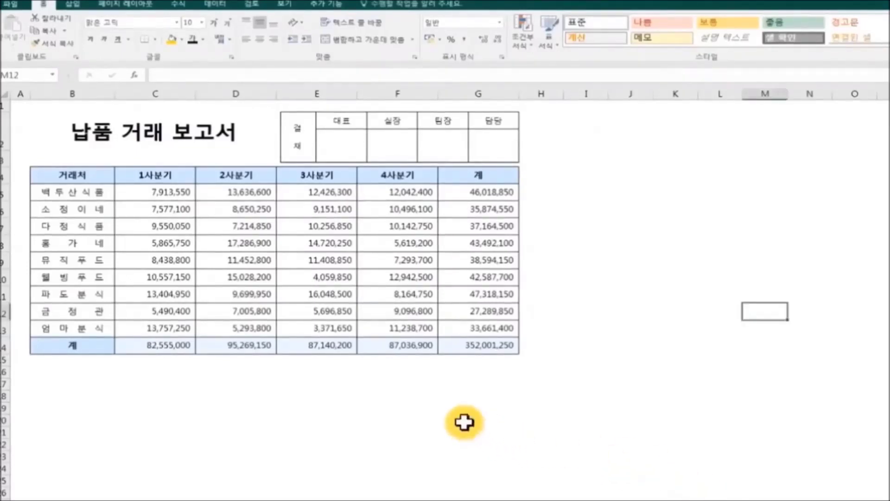
- Preview the report for printing, set the page orientation to landscape and show the margins in the preview
key("ctrl+p")
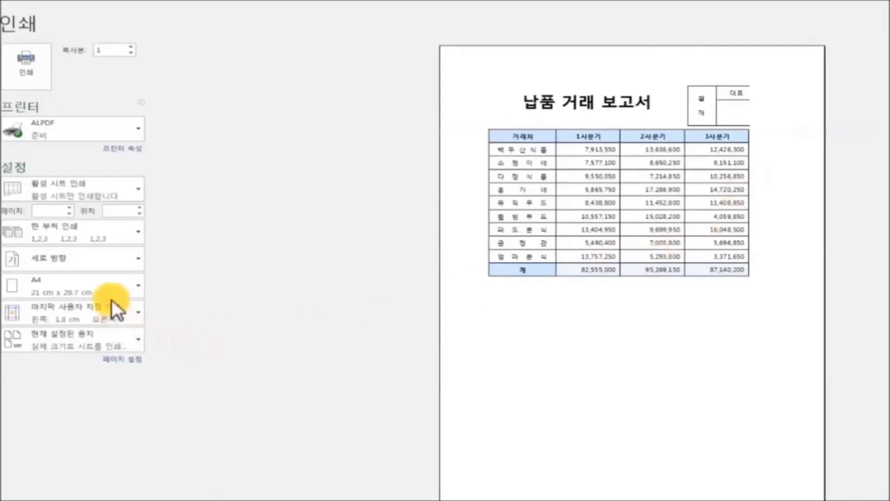
left_click(141, 256)
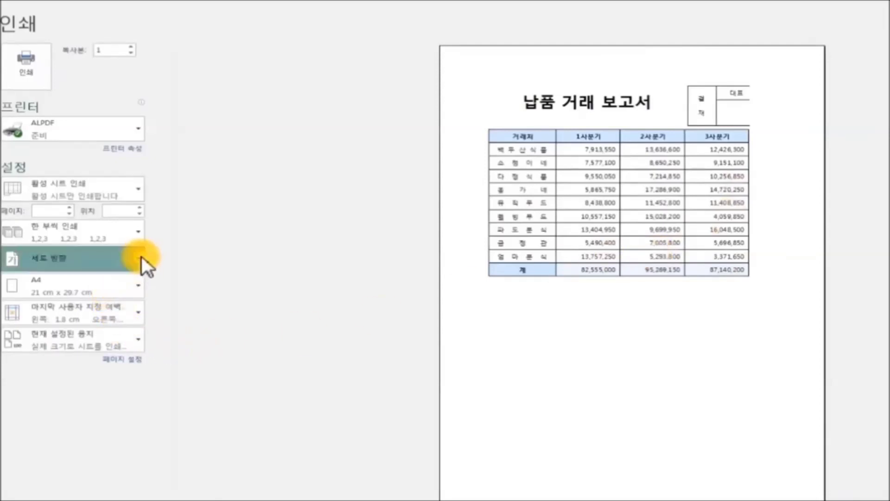
left_click(114, 305)
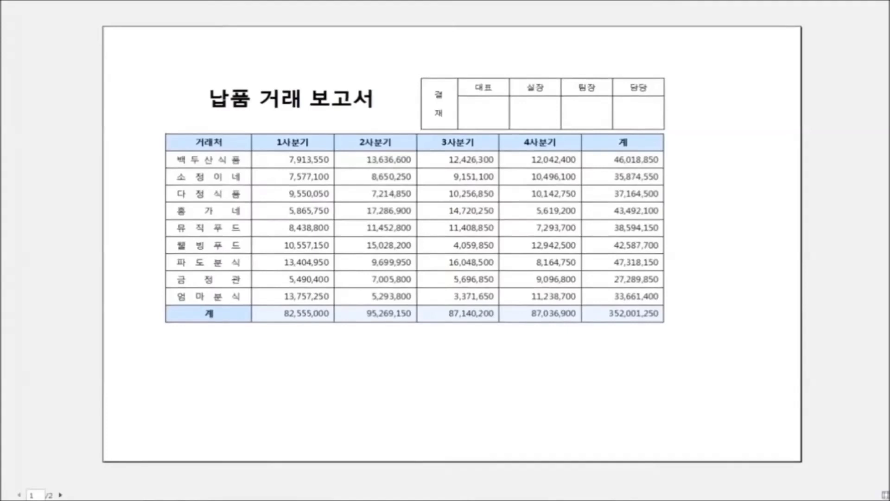
left_click(883, 494)
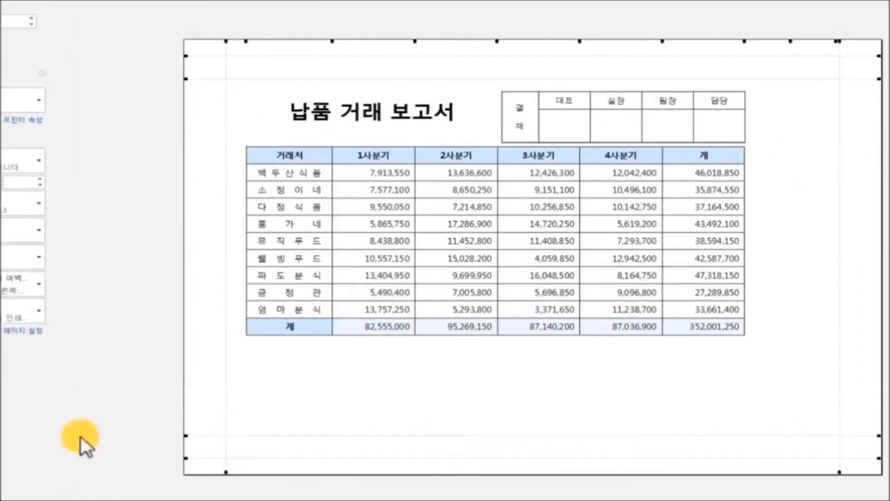
- Center the report on the printed page both horizontally (가로) and vertically (세로) in the page setup
left_click(32, 331)
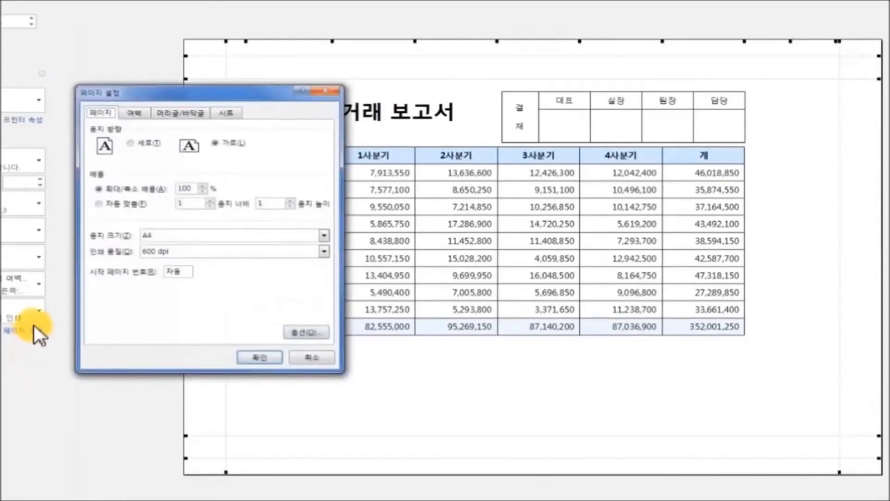
left_click(135, 113)
left_click(102, 290)
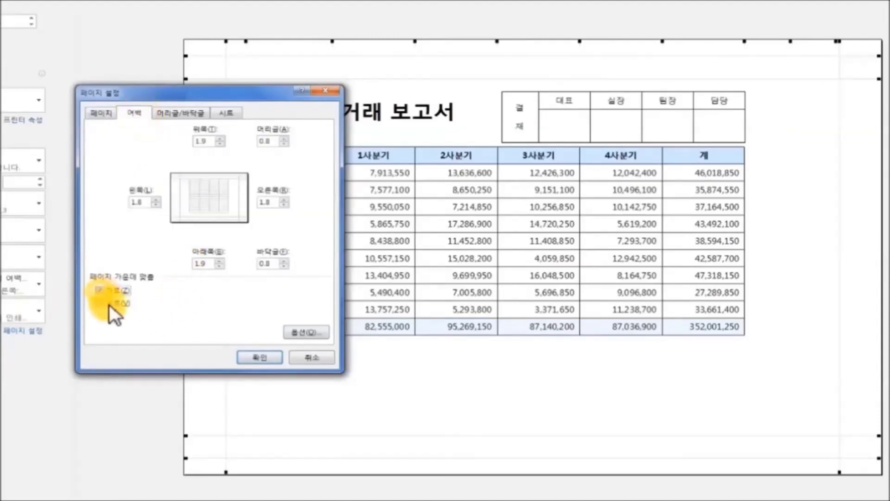
left_click(102, 303)
left_click(259, 357)
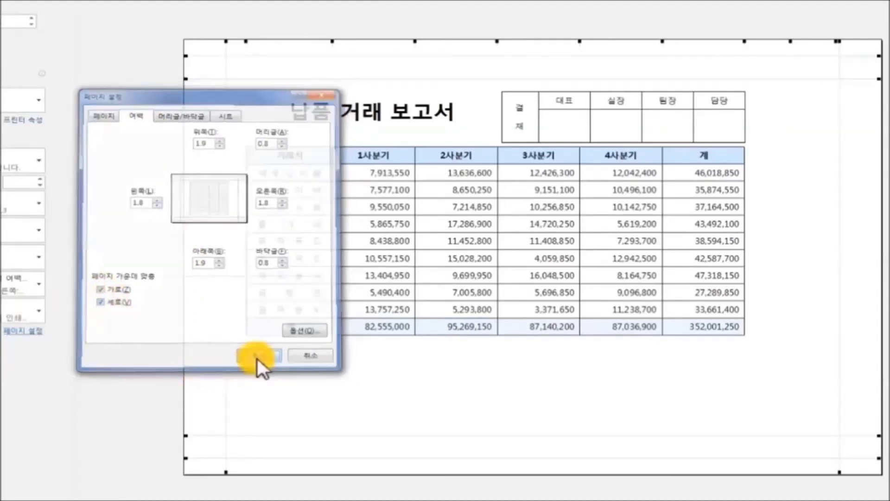